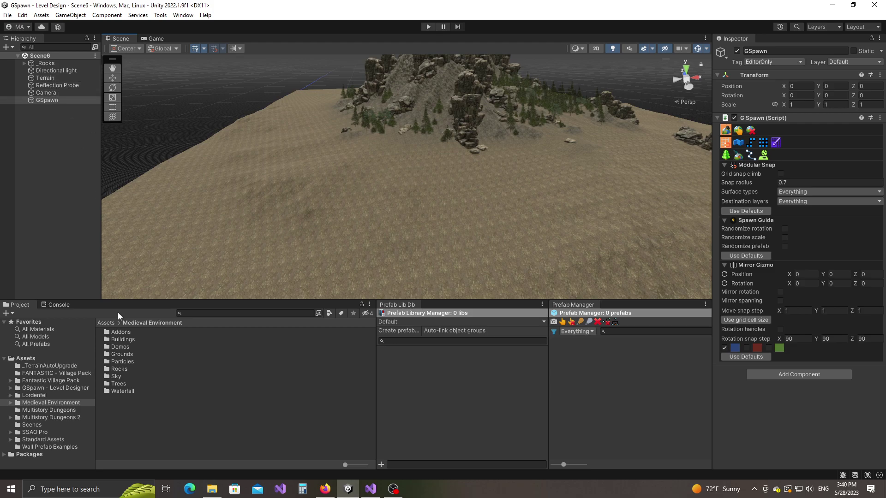
Step: Add the Medieval Environment asset folder with its subfolders to the prefab library manager as prefab libraries
click(27, 402)
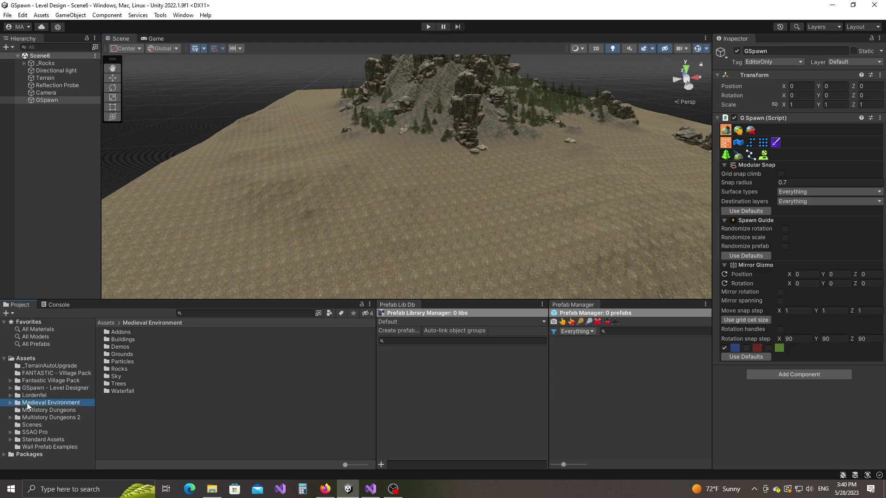
drag(27, 402, 496, 399)
drag(414, 362, 414, 362)
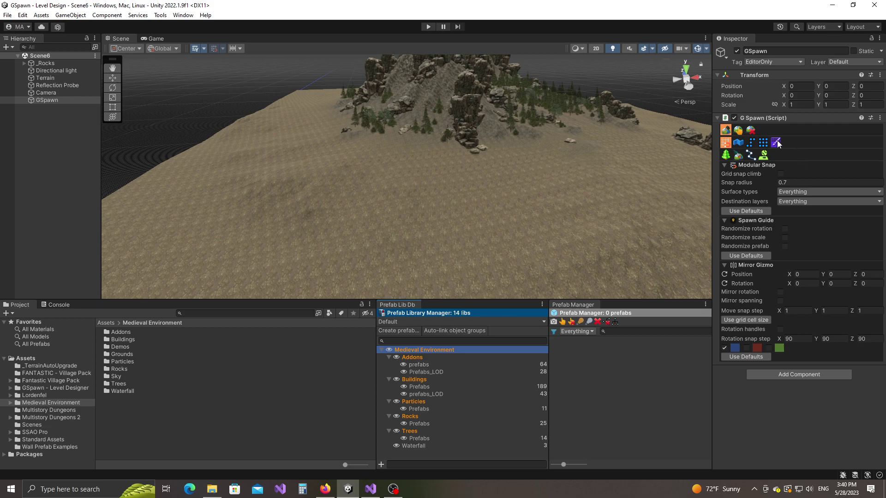
Step: Activate GSpawn's Scatter Brush spawn tool and enlarge its brush radius to 18.7
click(737, 154)
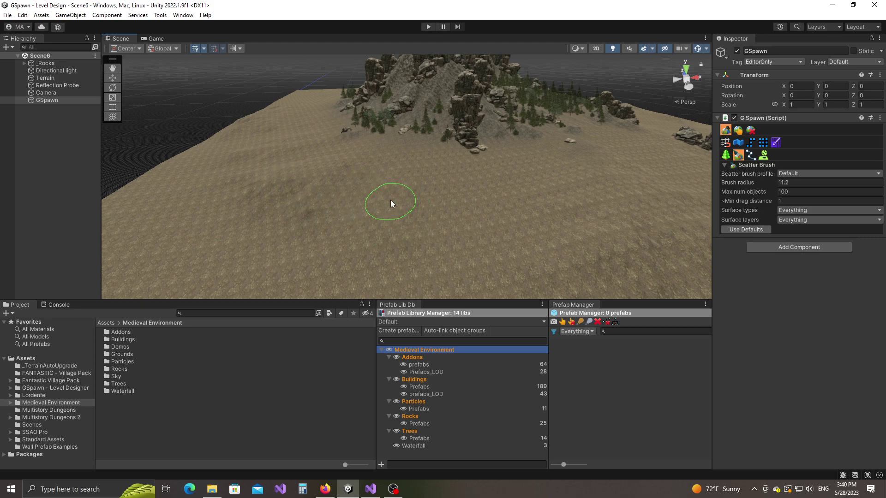
ctrl+scroll(390, 203, up, 15)
ctrl+scroll(389, 203, up, 2)
Step: Open the Scatter Brush Prefabs window, dock it between the Project and Prefab Lib Db windows, and widen it
click(160, 15)
mouse_move(176, 25)
mouse_move(237, 49)
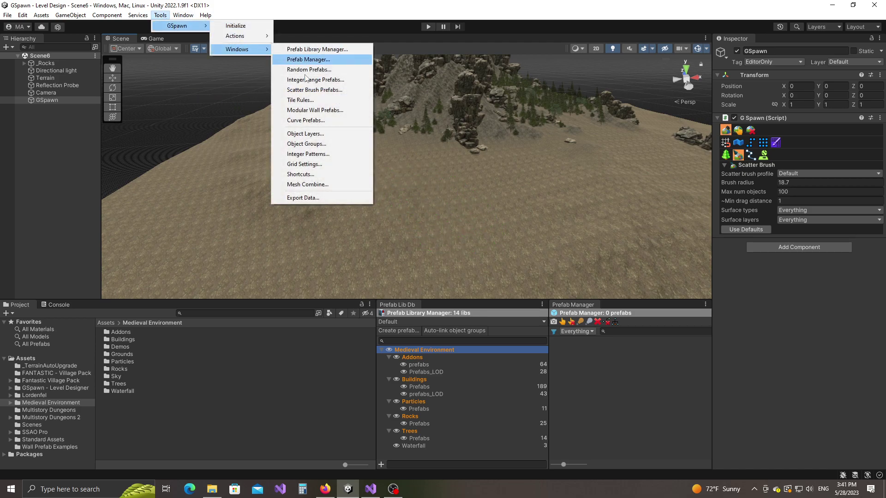
click(304, 91)
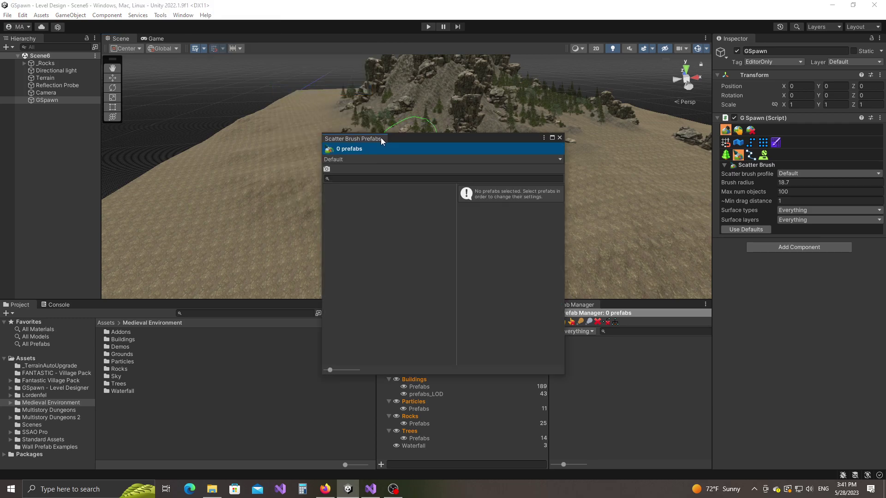
drag(564, 247, 622, 248)
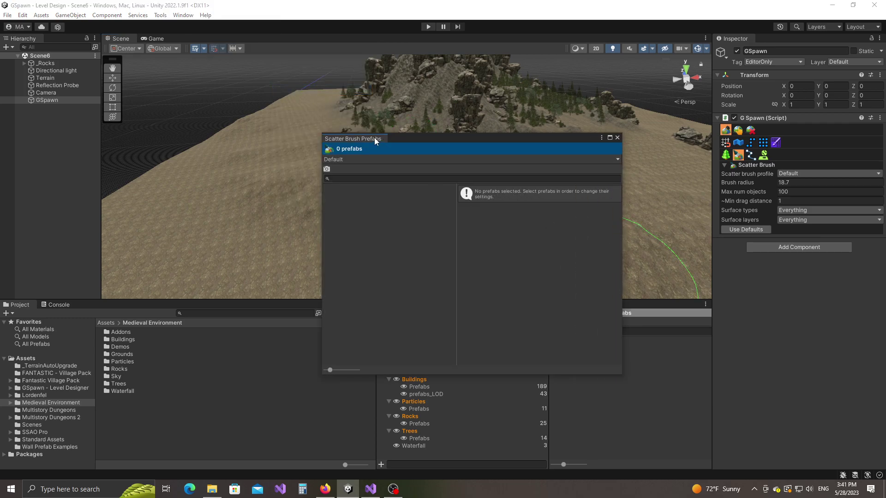
mouse_move(375, 141)
mouse_down()
mouse_move(244, 383)
mouse_move(286, 398)
mouse_move(252, 385)
mouse_up()
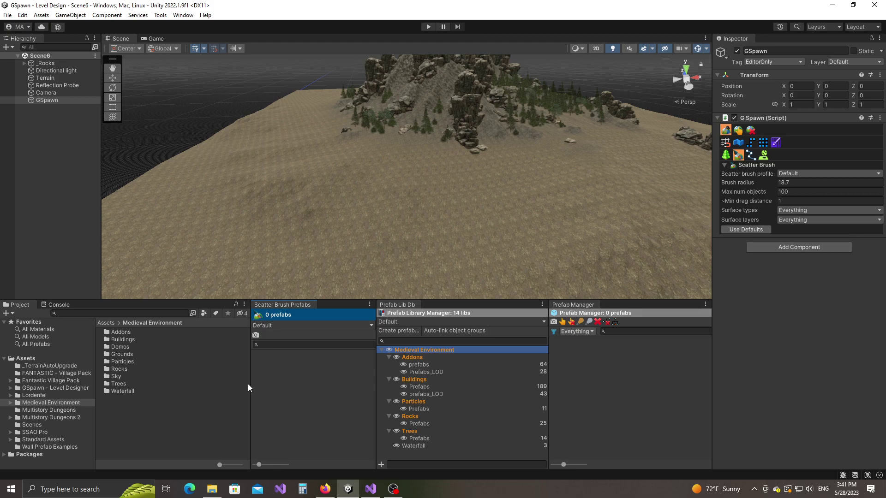
drag(377, 386, 437, 388)
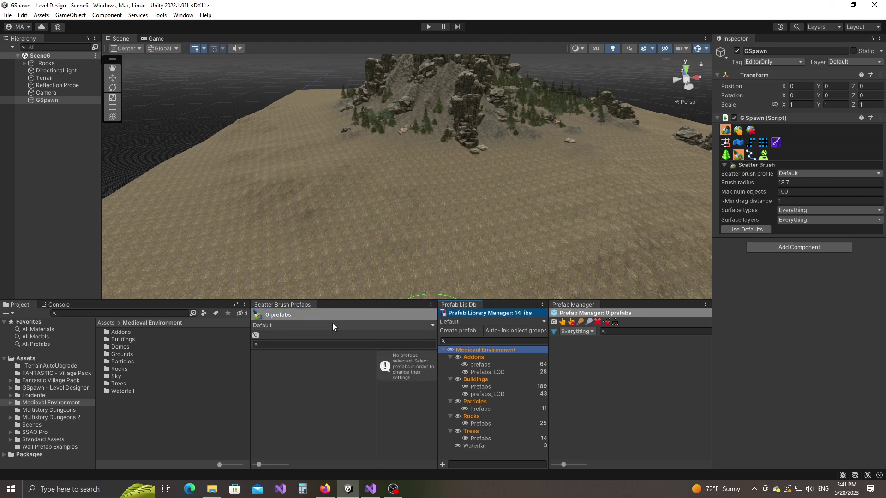
Step: Create a new scatter brush profile named Trees_Rocks
click(300, 325)
click(276, 349)
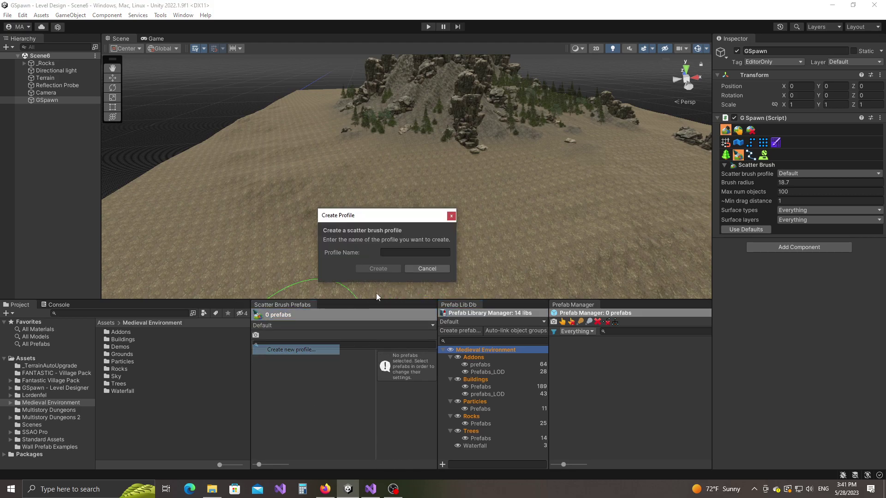
text(Trees)
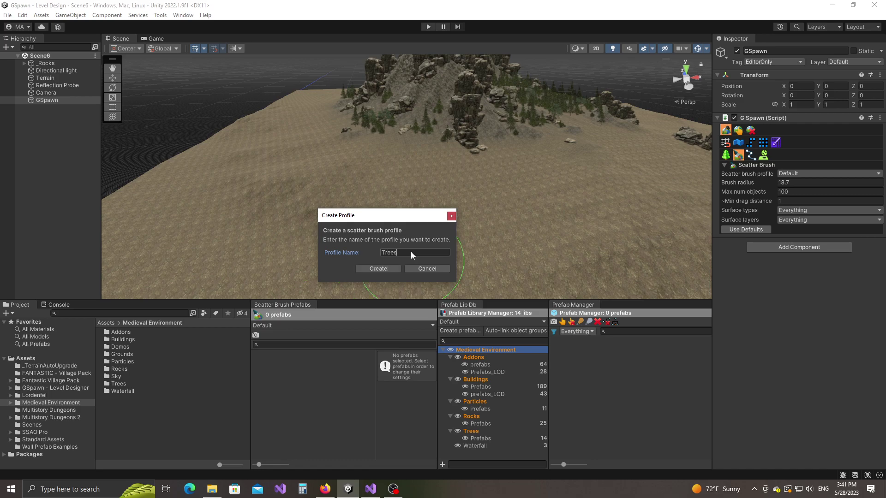
text(_Rocks)
click(376, 269)
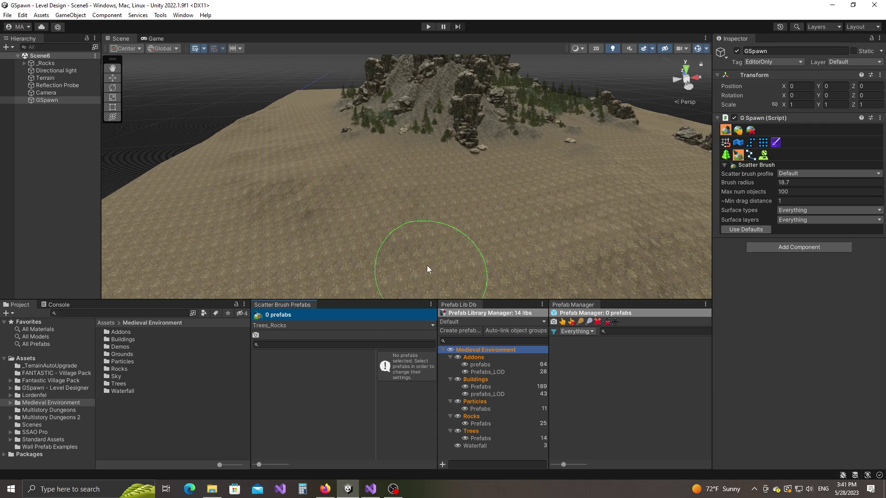
Step: Add Tree1, Tree2_hi and Tree2_low from the Trees prefab library to the Trees_Rocks profile and shrink their previews
click(479, 438)
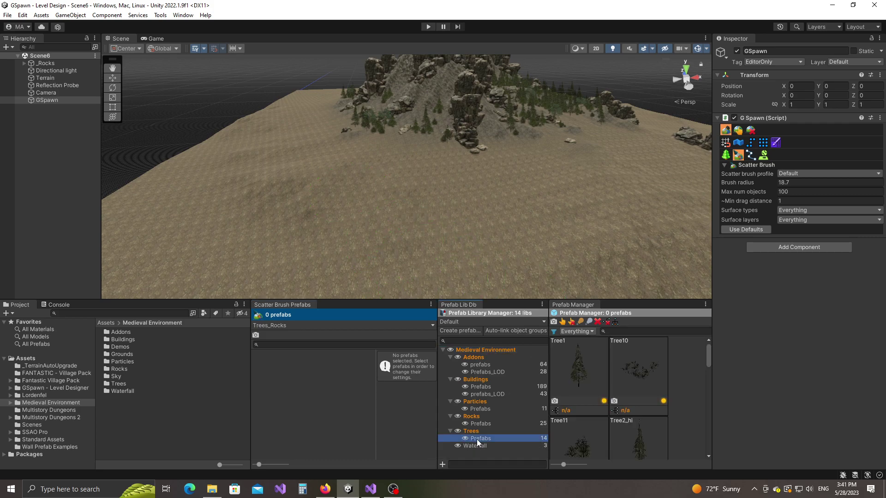
click(588, 366)
scroll(587, 367, down, 5)
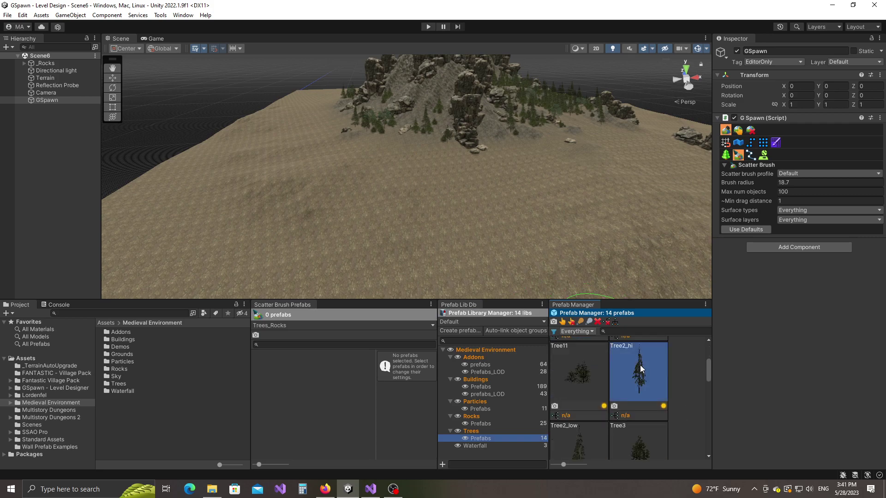
drag(587, 404, 282, 383)
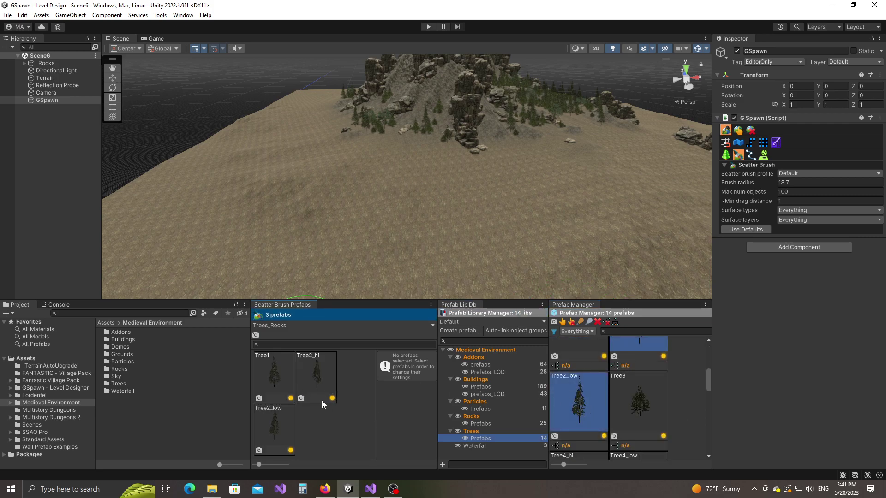
drag(258, 464, 254, 466)
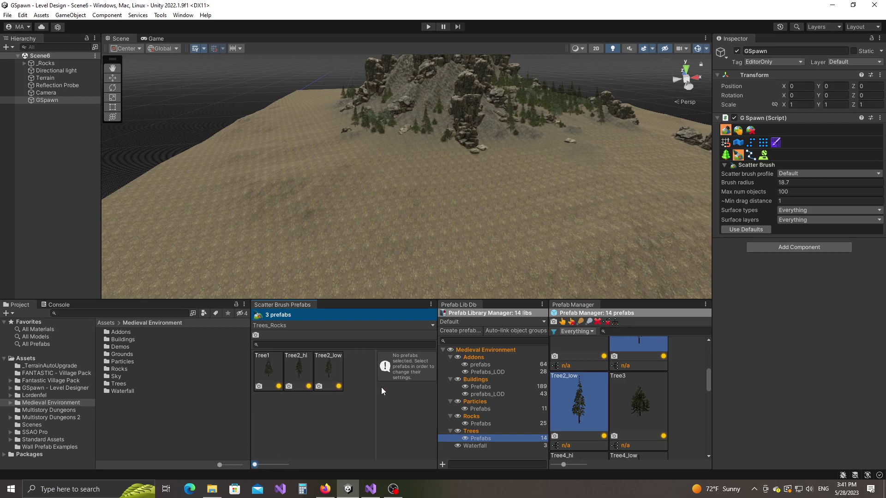
Step: Set the Scatter Brush tool's active profile to Trees_Rocks
click(805, 174)
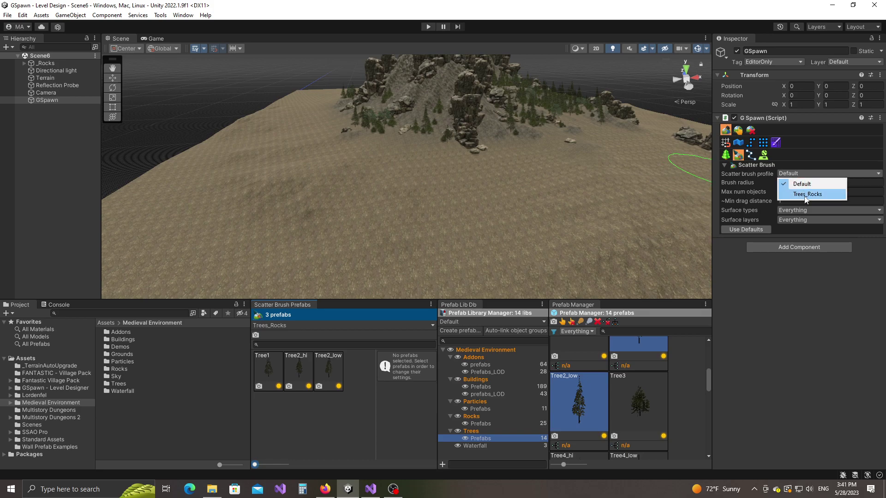
click(807, 194)
Step: Scatter a test patch of the three tree prefabs over the open terrain before the cliffs, inspect it and undo it
scroll(463, 198, up, 6)
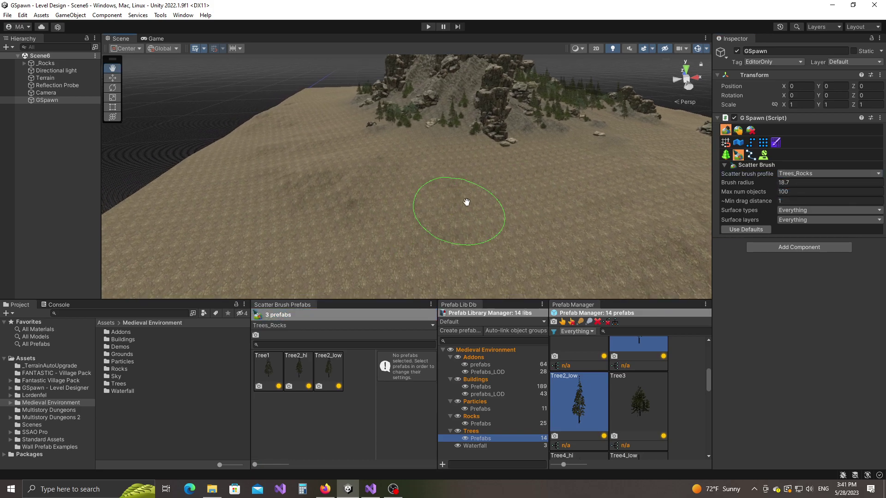
mouse_move(454, 182)
mouse_down()
mouse_move(360, 137)
mouse_move(432, 240)
mouse_move(525, 194)
mouse_move(578, 200)
mouse_up()
key(ctrl+z)
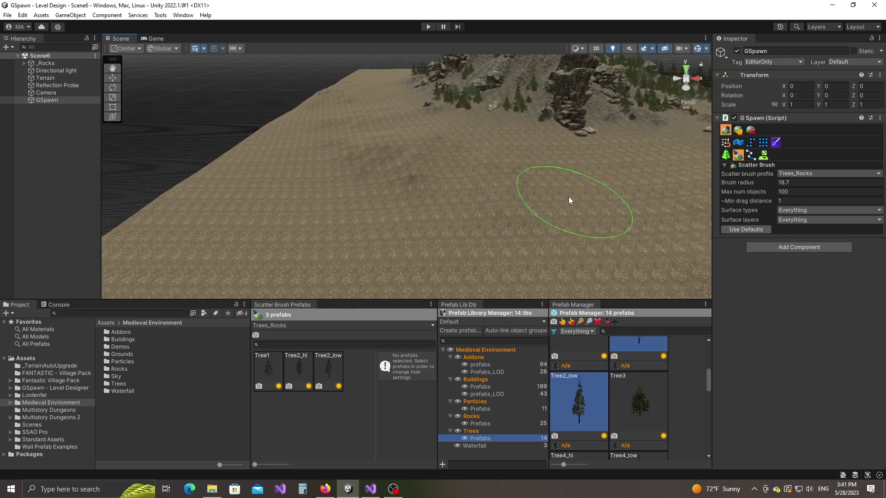
drag(265, 373, 326, 369)
drag(352, 140, 409, 188)
middle_drag(525, 231, 599, 196)
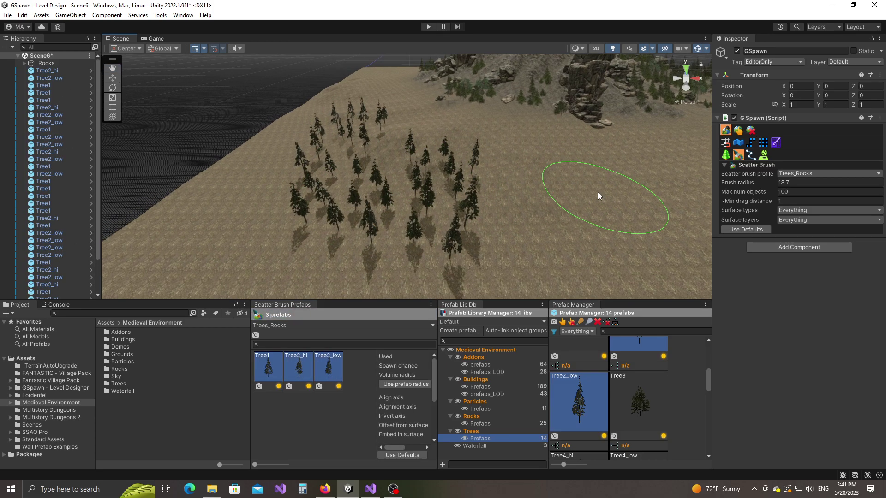
scroll(572, 207, up, 2)
middle_drag(547, 218, 597, 208)
scroll(590, 210, up, 1)
mouse_move(591, 210)
alt+mouse_down()
mouse_move(563, 195)
mouse_move(602, 194)
alt+mouse_up()
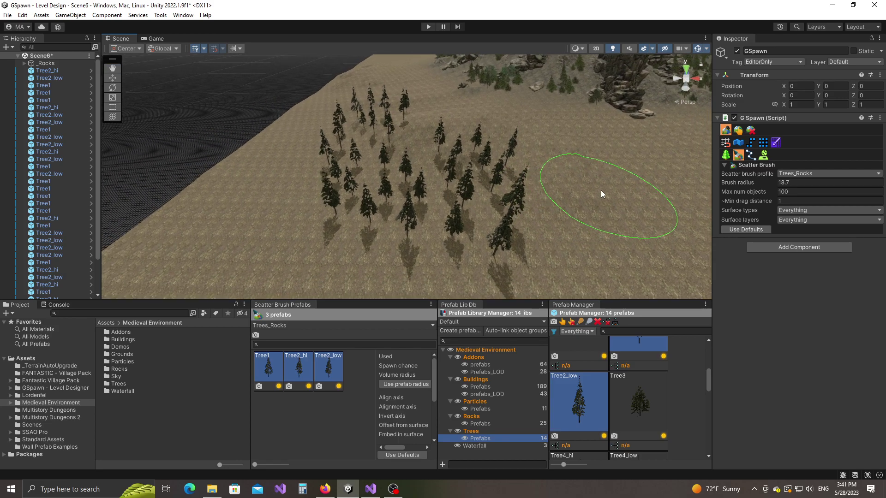
key(ctrl+z)
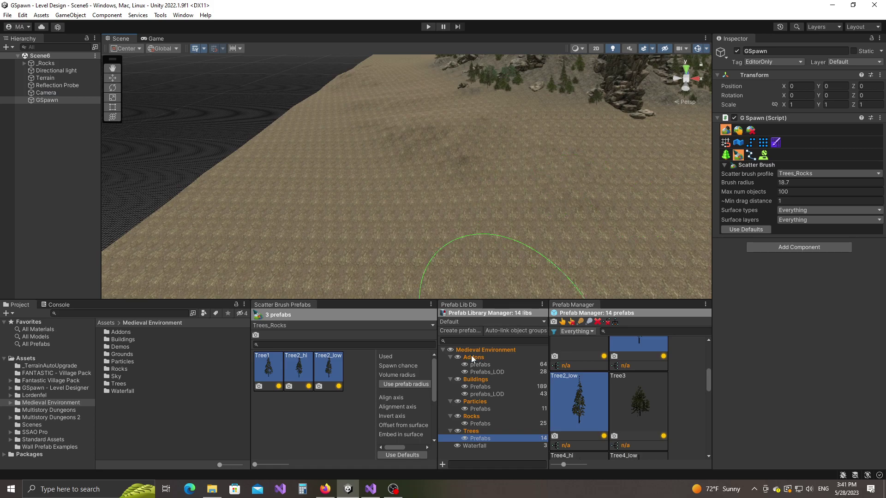
Step: Widen the scatter brush prefab settings and compare the volume radius of Tree1, Tree2_hi and Tree2_low
drag(437, 364, 515, 364)
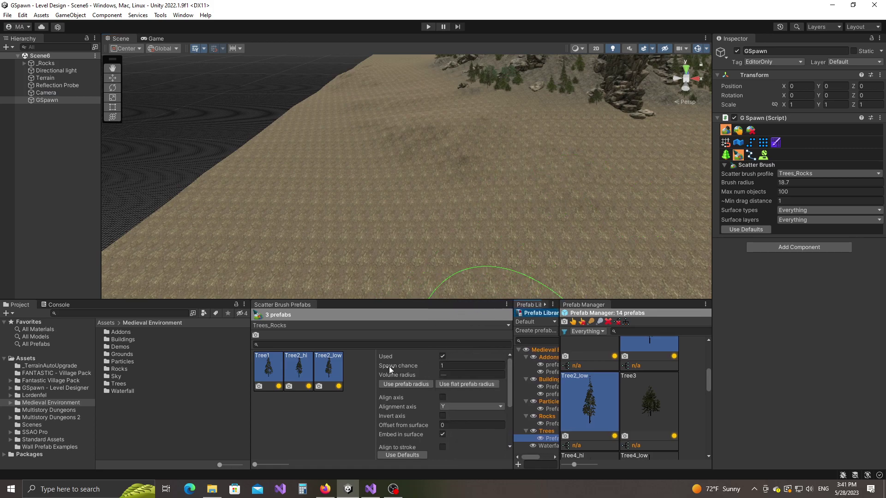
click(274, 368)
click(291, 368)
click(320, 367)
click(300, 372)
click(271, 370)
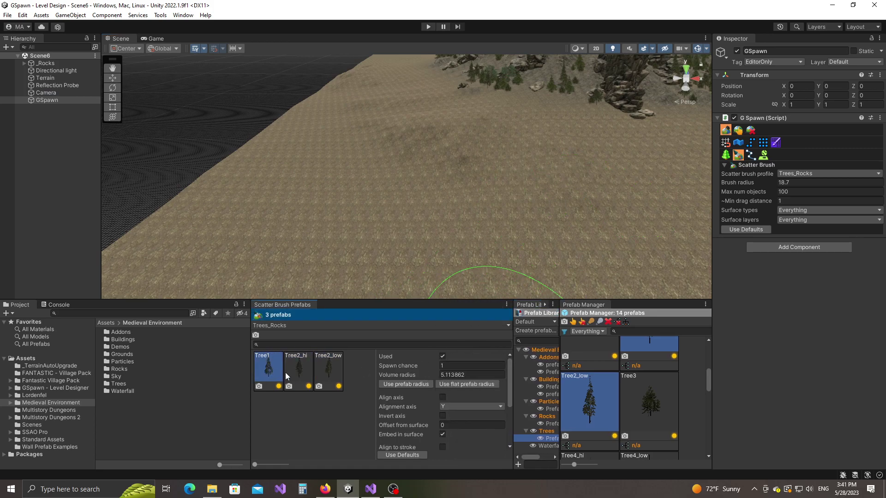
click(297, 373)
click(323, 368)
click(298, 372)
click(270, 373)
click(299, 372)
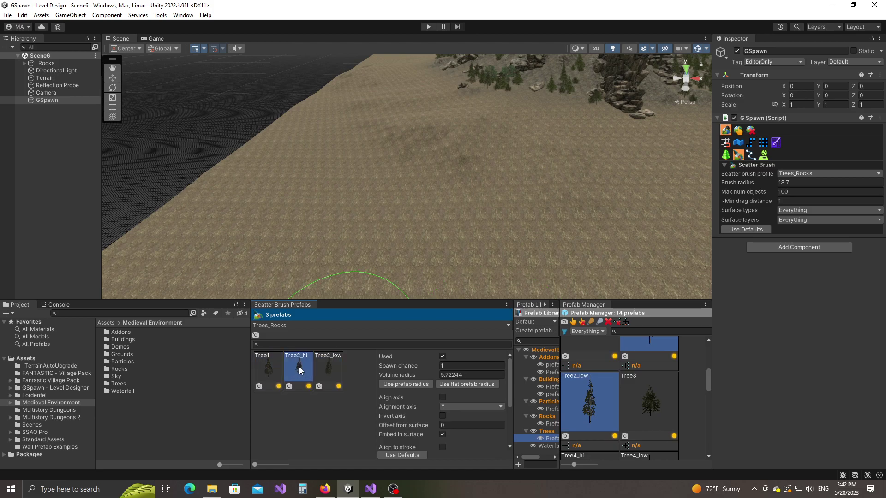
click(326, 371)
drag(376, 377, 361, 377)
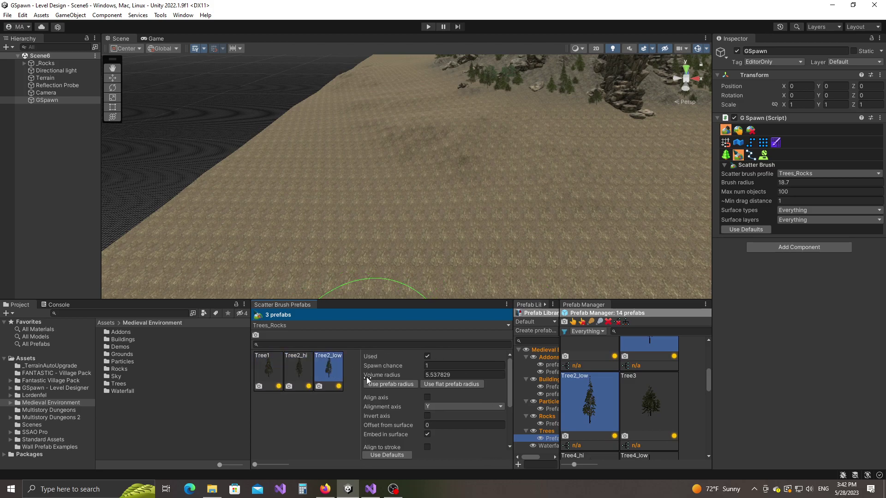
click(302, 372)
click(269, 372)
click(297, 373)
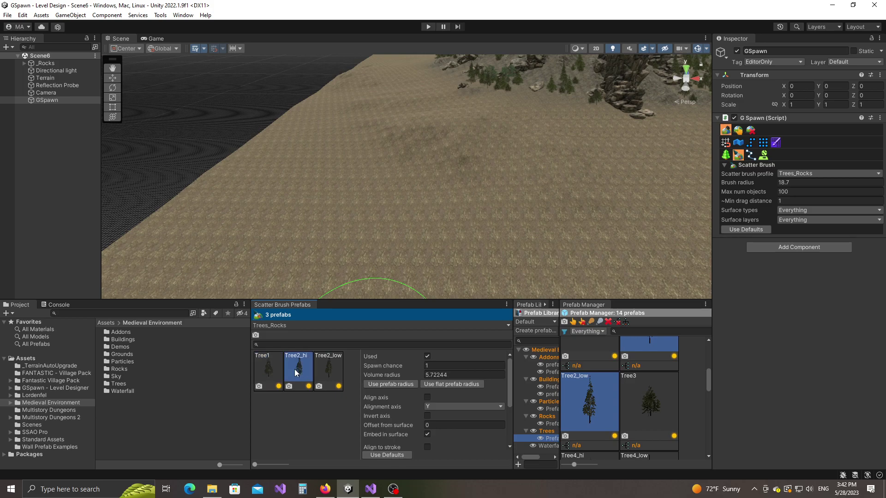
click(335, 373)
click(306, 373)
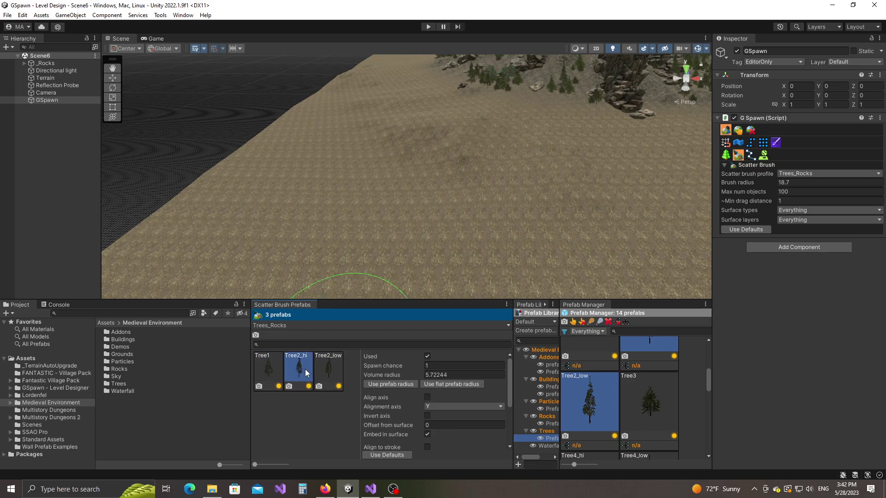
click(279, 372)
click(299, 372)
click(330, 373)
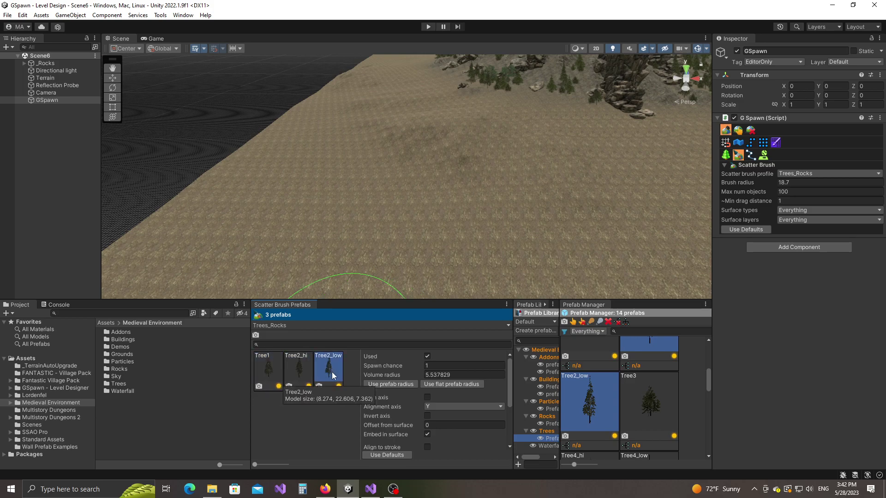
click(304, 373)
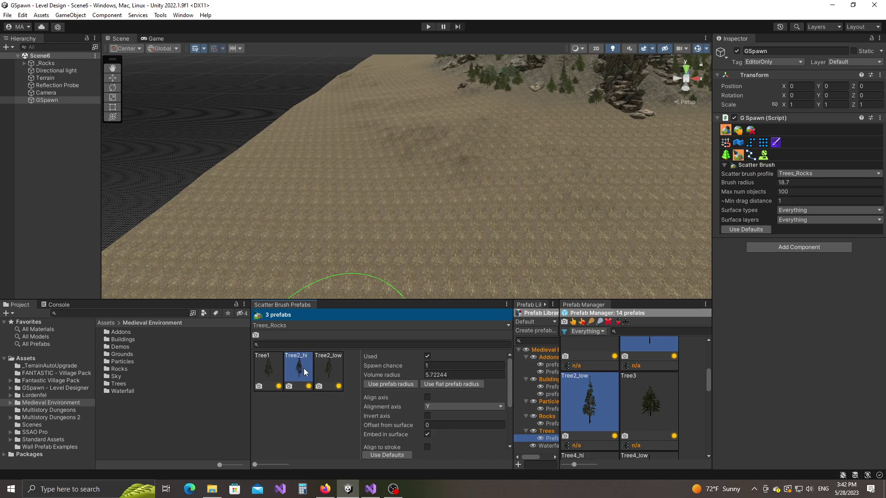
click(274, 370)
click(299, 373)
click(331, 373)
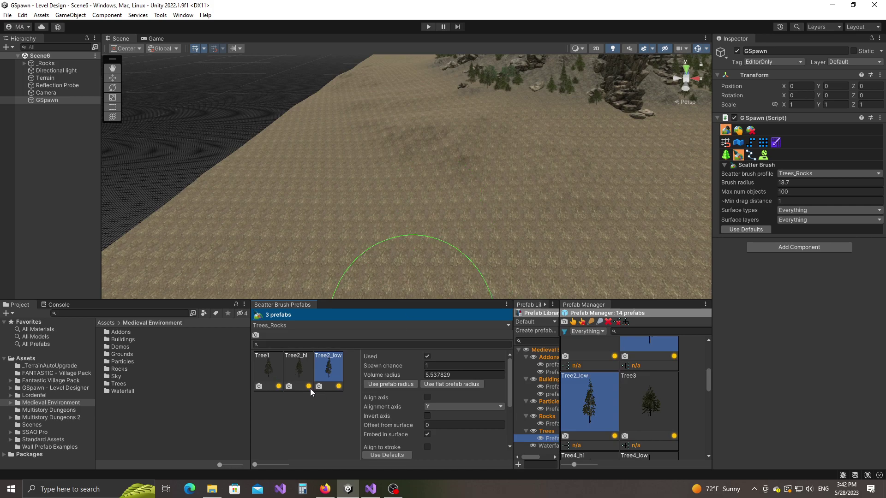
click(270, 377)
click(293, 371)
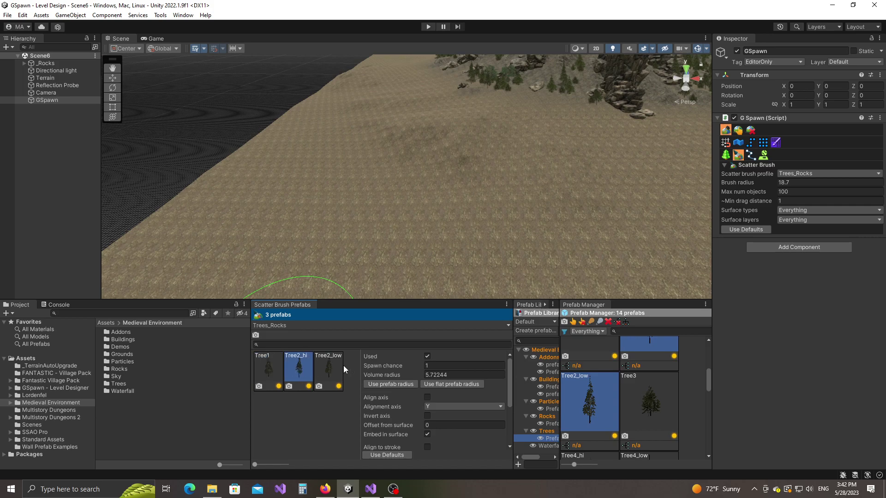
Step: Set the volume radius of all three tree prefabs in the Trees_Rocks profile to 1.3
click(270, 369)
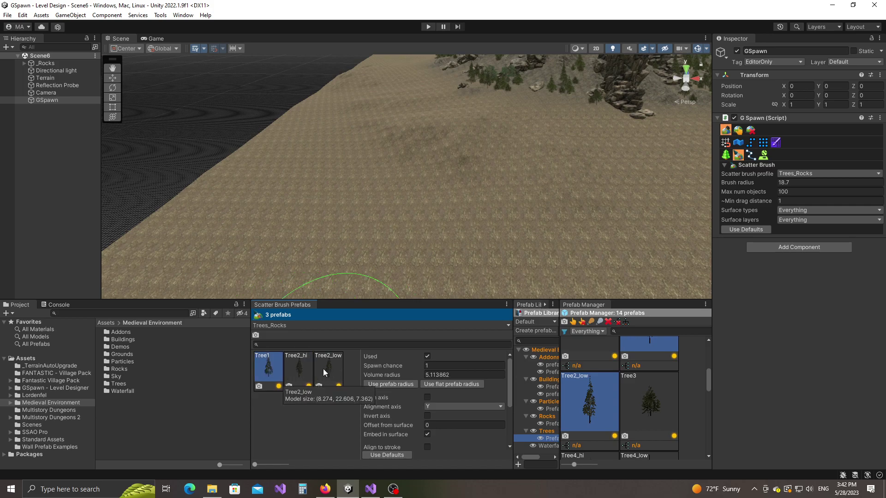
shift+click(325, 373)
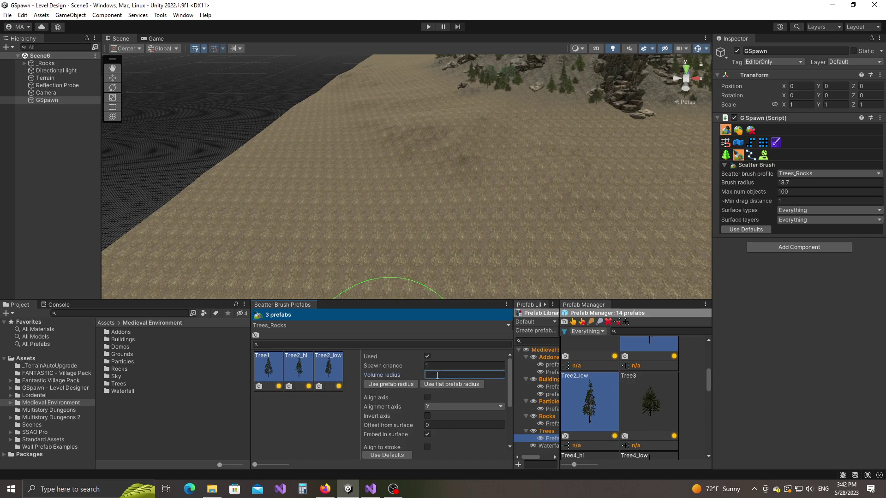
text(1.3)
Step: Scatter a test patch of trees over the open terrain with the reduced volume radius and undo it
mouse_move(361, 148)
mouse_down()
mouse_move(326, 159)
mouse_move(465, 211)
mouse_move(589, 161)
mouse_up()
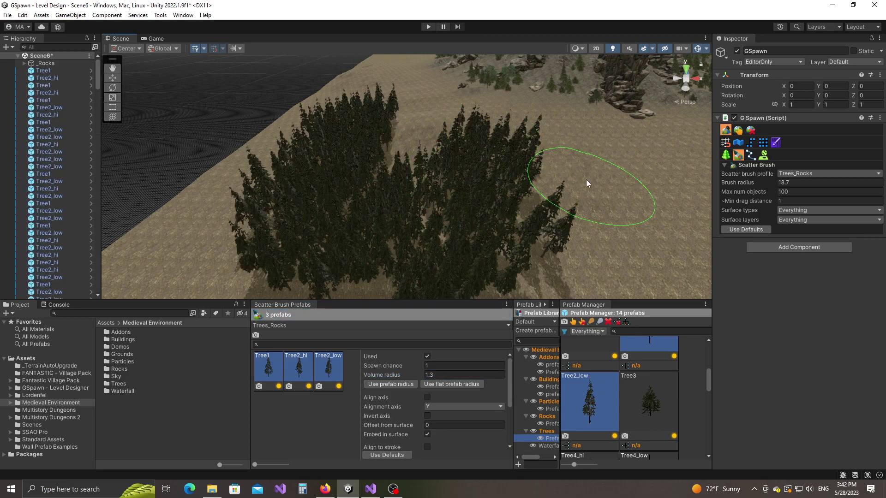
key(ctrl+z)
Step: Set the volume radius of the three tree prefabs to 1.7, then scatter a test patch over the terrain and undo it
click(455, 376)
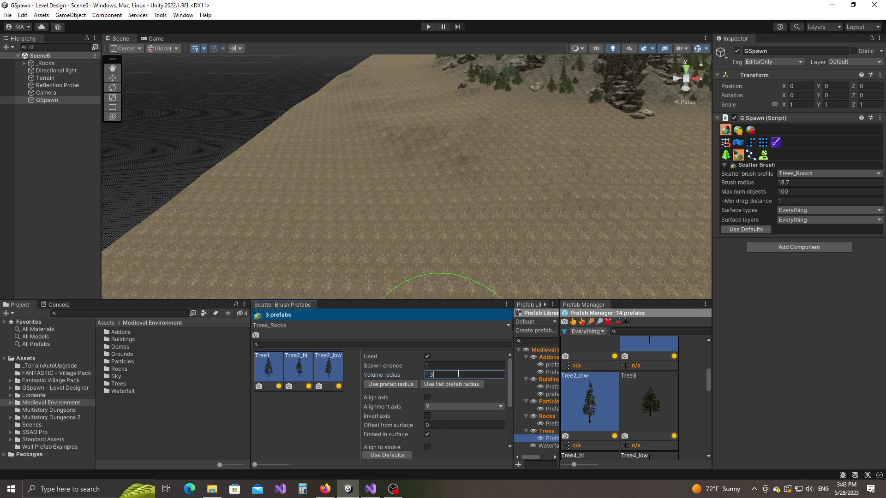
key(BackSpace)
text(7)
mouse_move(360, 112)
mouse_down()
mouse_move(391, 227)
mouse_move(522, 204)
mouse_move(469, 199)
mouse_up()
key(ctrl+z)
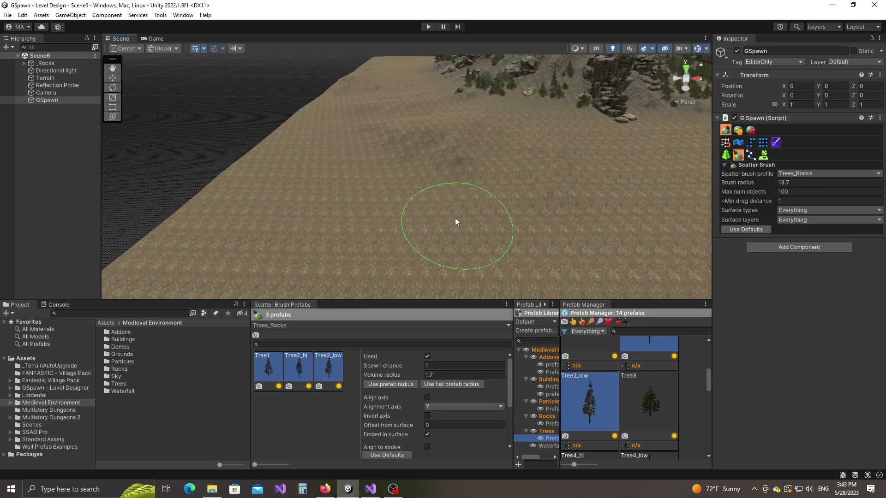
Step: Add the Rock1, Rock1B and Rock1C prefabs from the Medieval Environment rocks library to the Trees_Rocks scatter brush profile
drag(513, 379, 469, 379)
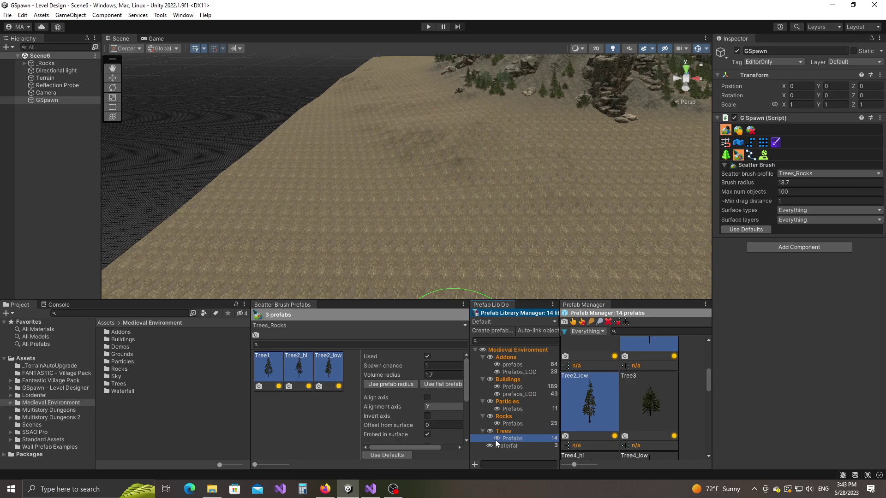
click(512, 424)
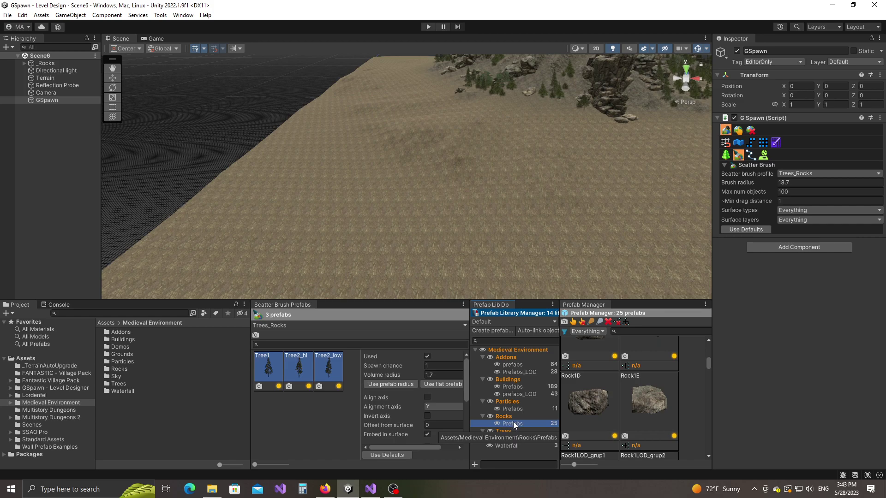
scroll(595, 378, up, 5)
click(598, 370)
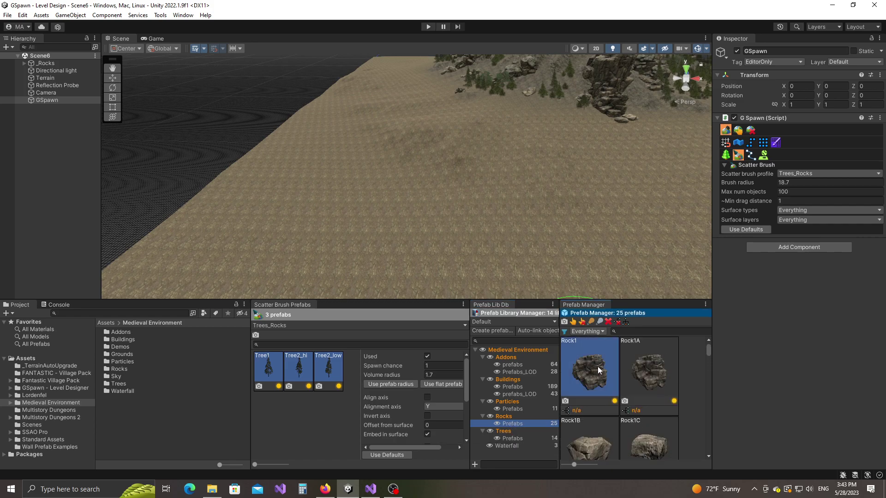
drag(598, 369, 346, 401)
scroll(653, 409, down, 2)
click(598, 393)
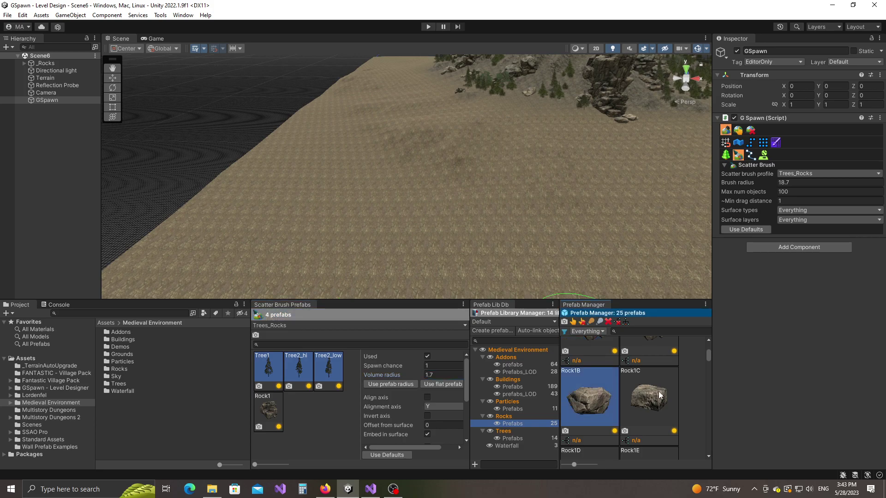
ctrl+click(659, 395)
drag(659, 395, 323, 406)
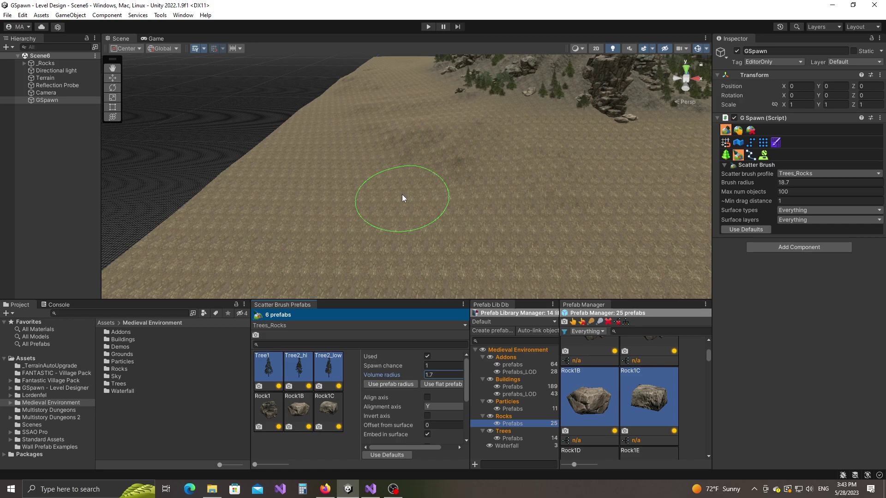
Step: Enlarge the brush radius to about 26.8, scatter a test patch of trees and rocks over the terrain and undo it after inspection
ctrl+scroll(403, 195, up, 8)
mouse_move(371, 136)
mouse_down()
mouse_move(363, 184)
mouse_move(436, 235)
mouse_move(574, 227)
mouse_move(546, 210)
mouse_up()
mouse_move(369, 207)
alt+mouse_down()
mouse_move(485, 204)
mouse_move(519, 172)
mouse_move(369, 168)
mouse_move(496, 200)
mouse_move(476, 174)
alt+mouse_up()
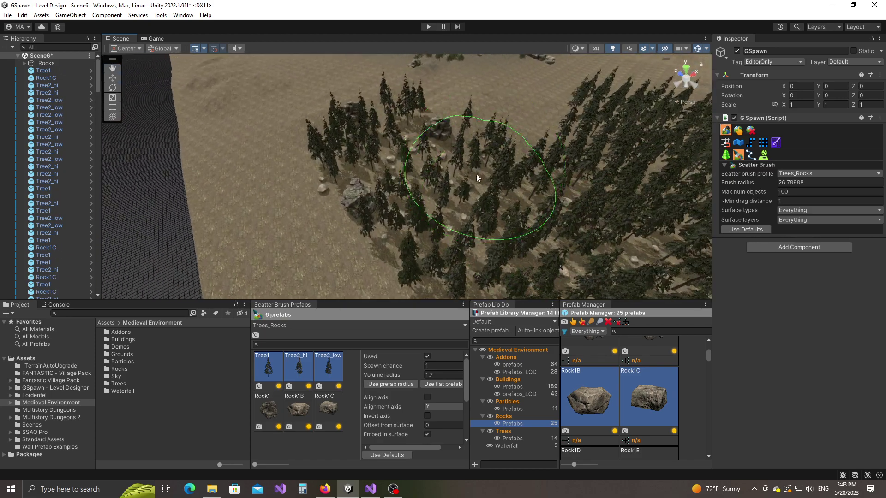
scroll(480, 178, up, 2)
key(w)
right_drag(480, 178, 474, 178)
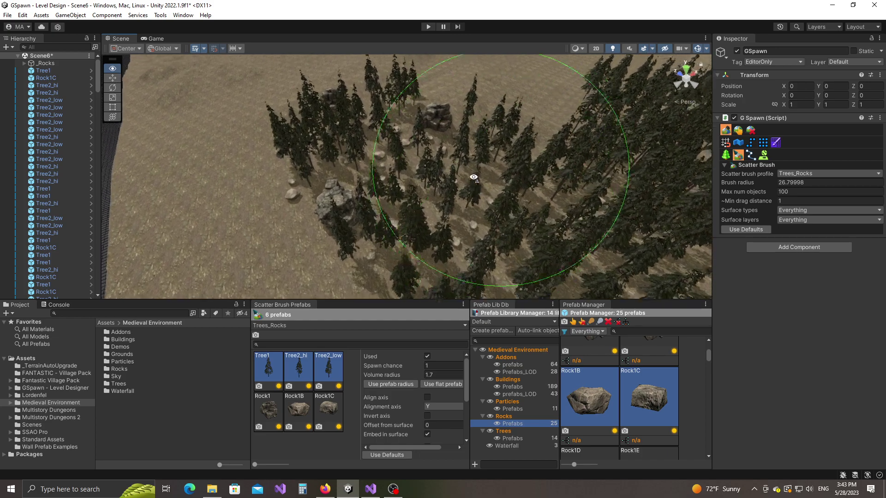
alt+drag(474, 177, 485, 185)
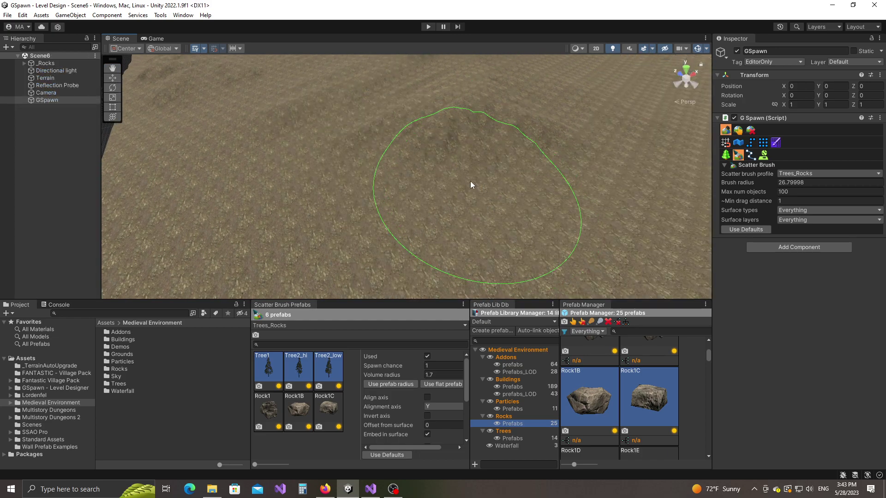
Step: Set the spawn chance of Rock1B and Rock1C in the Trees_Rocks profile to 0.2
click(308, 413)
ctrl+click(320, 411)
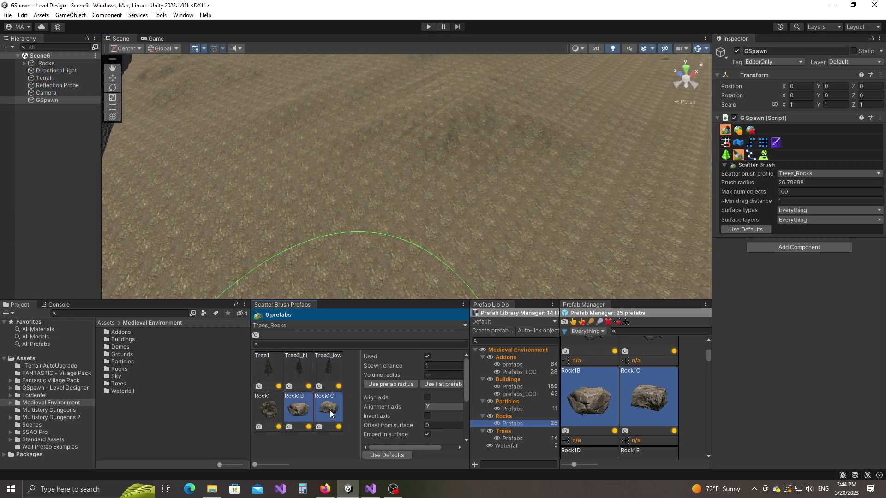
click(434, 364)
text(0.2)
Step: Scatter test patches of trees and rocks over the open terrain with the reduced rock spawn chance, inspect them and undo them
scroll(347, 173, down, 4)
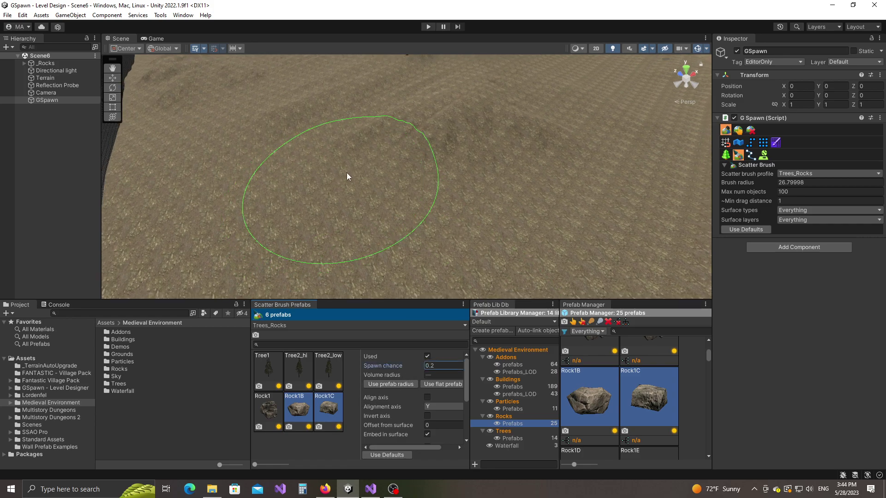
mouse_move(303, 123)
mouse_down()
mouse_move(369, 198)
mouse_move(541, 156)
mouse_move(490, 167)
mouse_move(469, 195)
mouse_move(375, 257)
mouse_move(478, 180)
mouse_move(497, 205)
mouse_up()
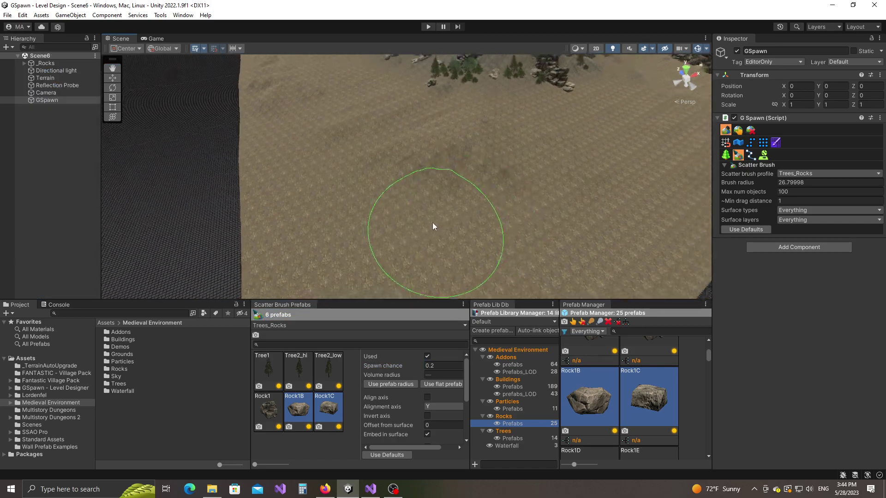
mouse_move(308, 137)
mouse_down()
mouse_move(315, 204)
mouse_move(474, 213)
mouse_move(571, 154)
mouse_move(524, 137)
mouse_move(385, 142)
mouse_up()
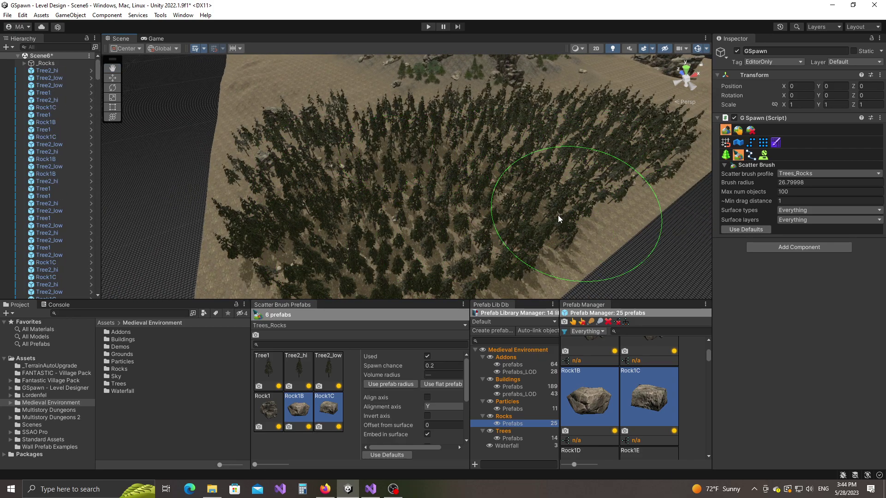
middle_drag(392, 199, 577, 215)
scroll(553, 210, up, 2)
alt+drag(421, 188, 414, 200)
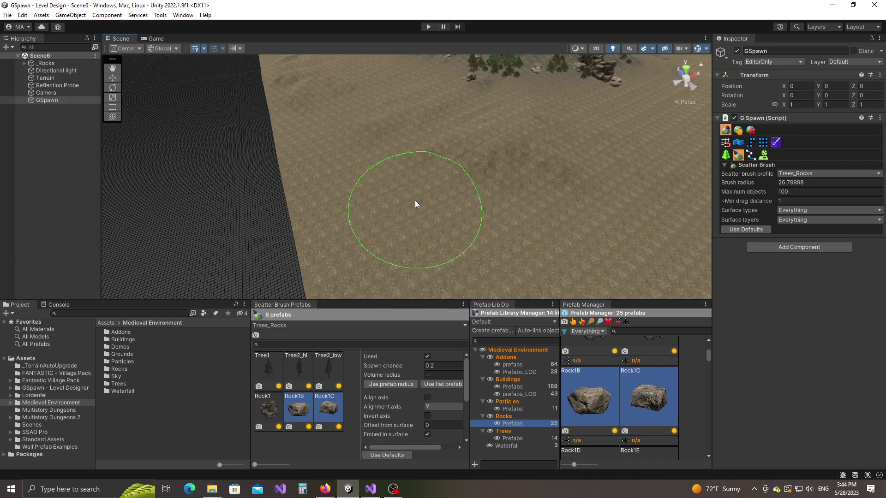
Step: Widen the scatter brush prefab settings and set the volume radius of Rock1 to 10
scroll(400, 195, up, 2)
right_drag(400, 196, 424, 178)
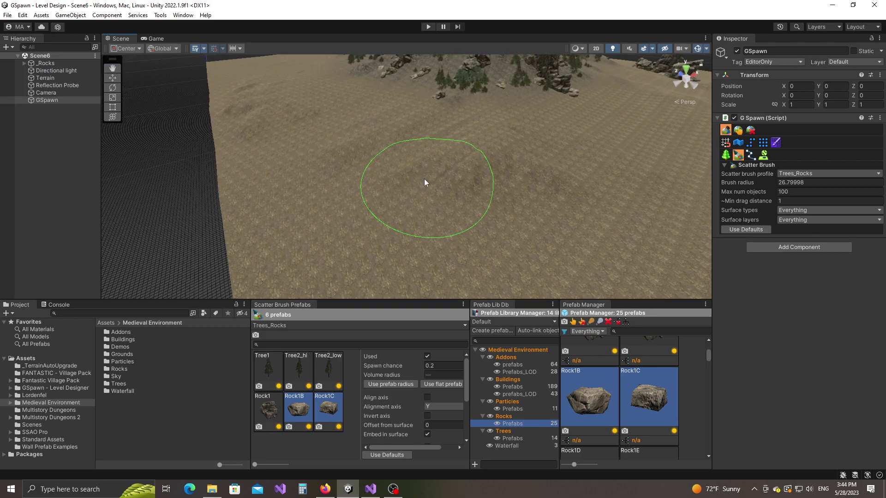
click(272, 409)
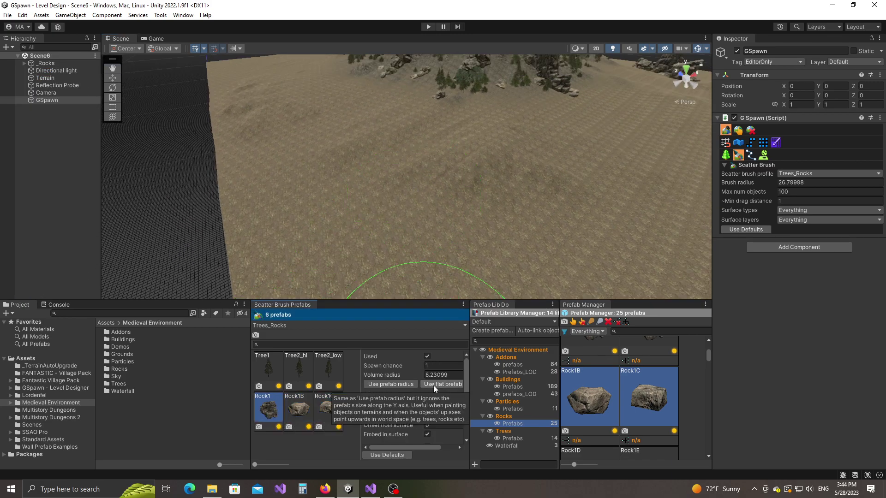
drag(467, 393, 484, 393)
click(451, 375)
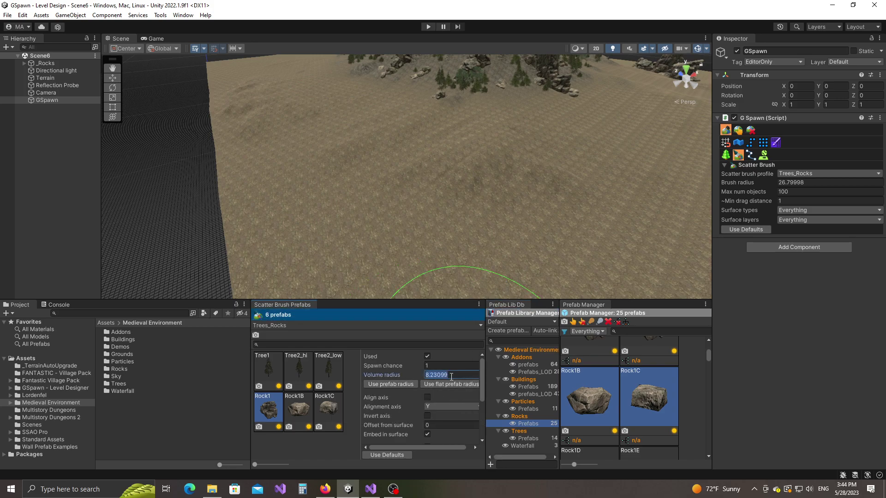
text(10)
key(Return)
Step: Scatter trees and rocks across the open terrain before the cliffs and inspect the spacing around the large rocks
mouse_move(493, 272)
middle_down()
mouse_move(460, 187)
mouse_move(326, 208)
mouse_move(297, 135)
middle_up()
mouse_move(298, 136)
mouse_down()
mouse_move(294, 168)
mouse_move(355, 244)
mouse_move(521, 220)
mouse_move(583, 165)
mouse_up()
middle_drag(300, 183, 387, 194)
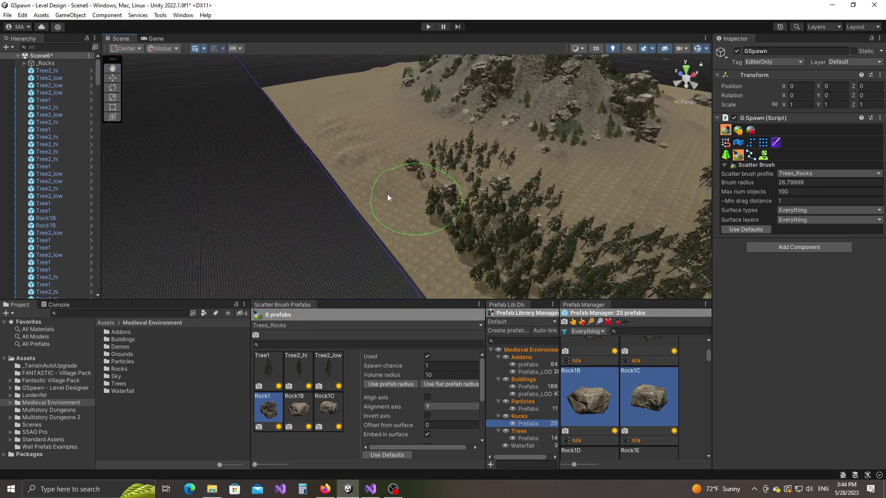
alt+drag(388, 197, 420, 210)
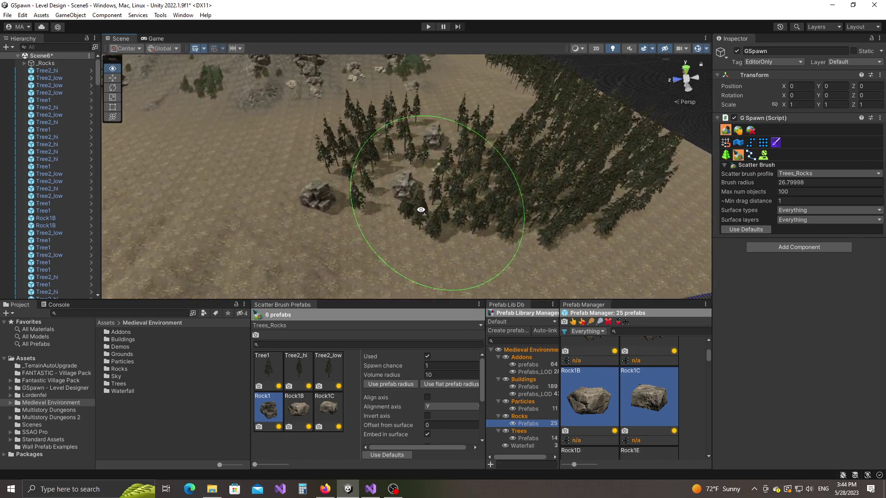
key(w)
right_drag(421, 210, 438, 199)
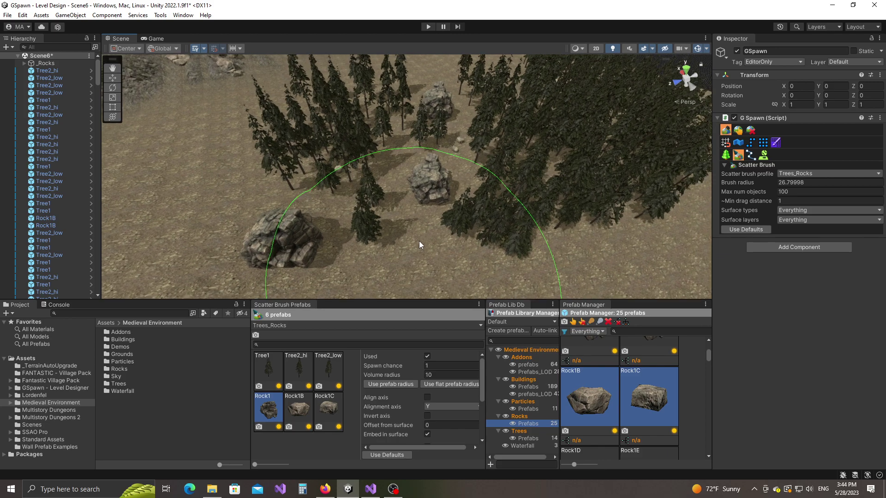
scroll(419, 242, down, 6)
middle_drag(419, 244, 409, 265)
middle_drag(433, 218, 416, 223)
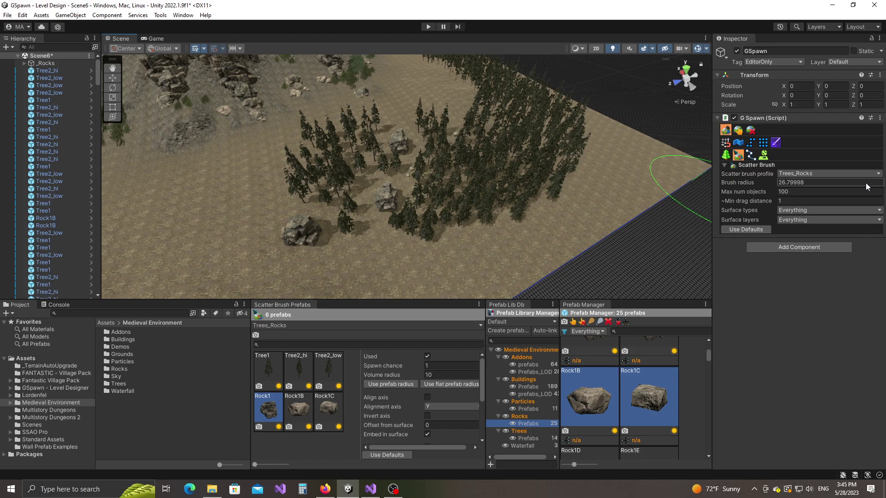
Step: Restrict the scatter brush's surface types to Terrains only and review the available surface layers
click(791, 210)
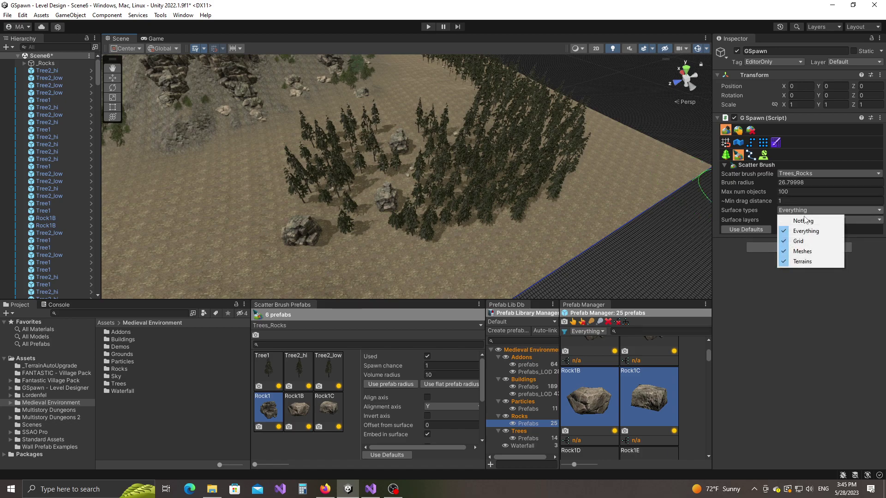
click(805, 220)
click(797, 211)
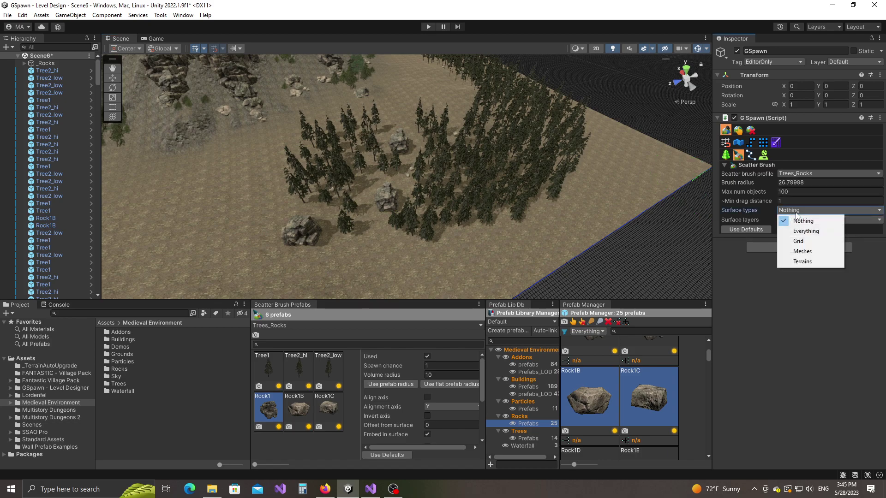
click(802, 262)
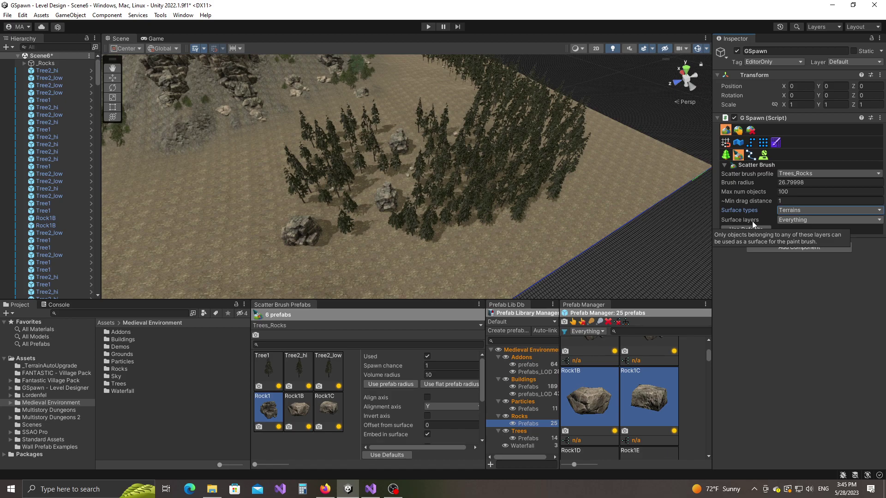
click(794, 221)
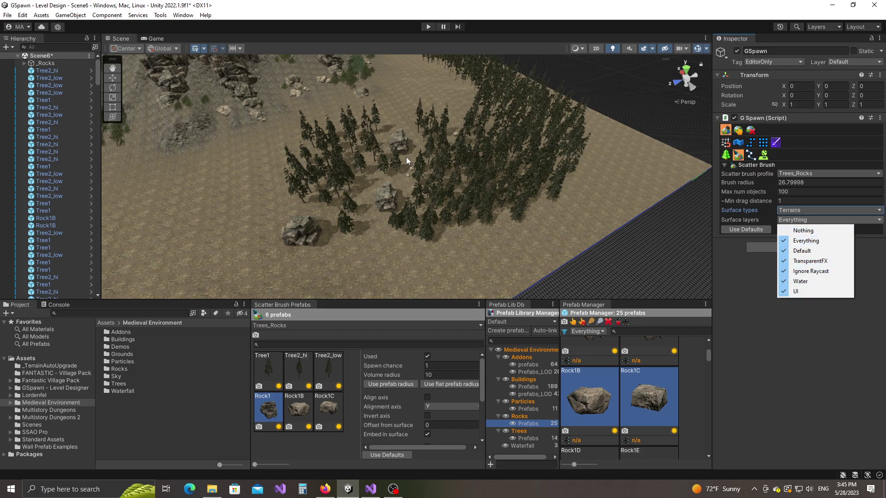
click(375, 169)
Step: Examine Rock1's axis alignment, surface offset, embedding and rotation randomization settings, including the randomization axis options
middle_drag(242, 200, 506, 145)
drag(482, 393, 514, 390)
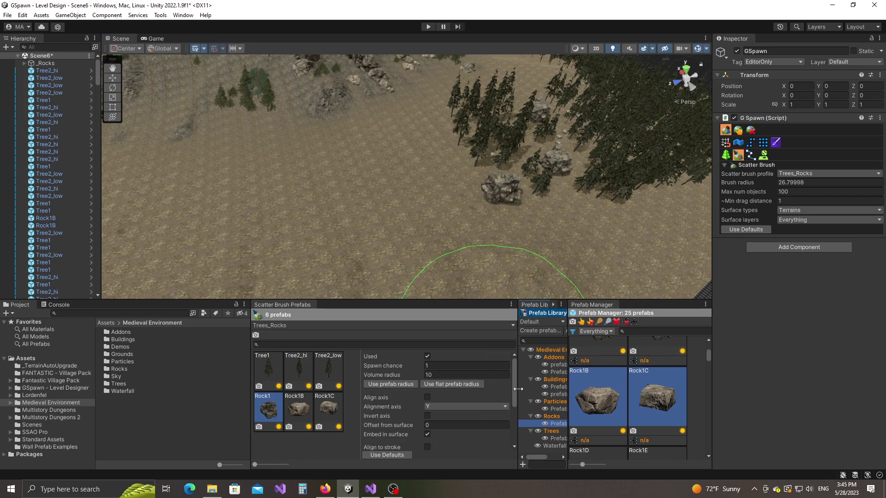
scroll(514, 392, down, 1)
scroll(514, 392, down, 2)
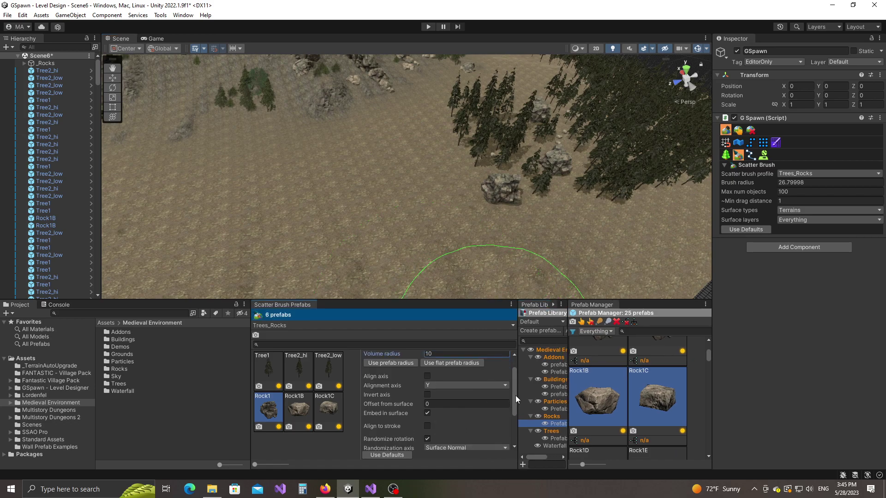
scroll(516, 397, down, 2)
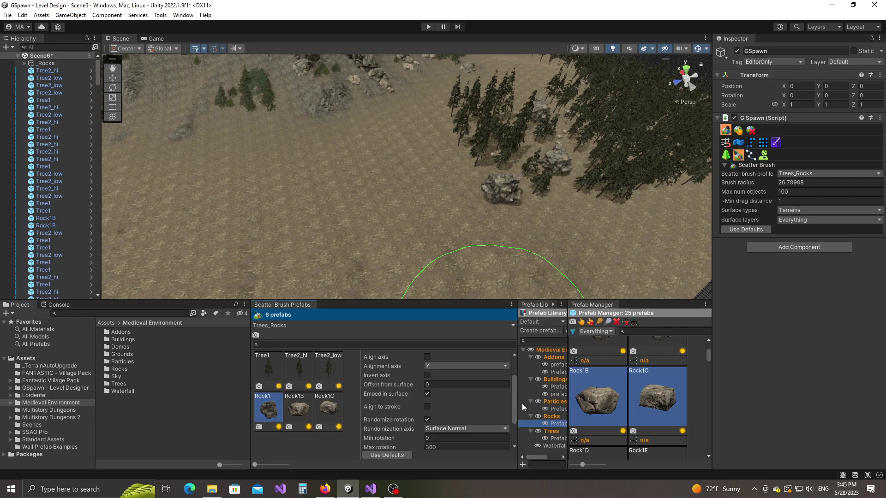
scroll(521, 403, down, 3)
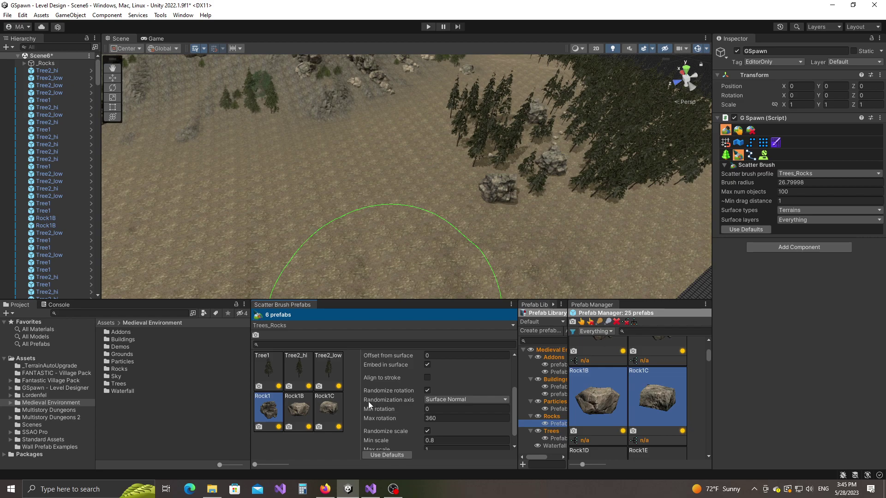
click(436, 399)
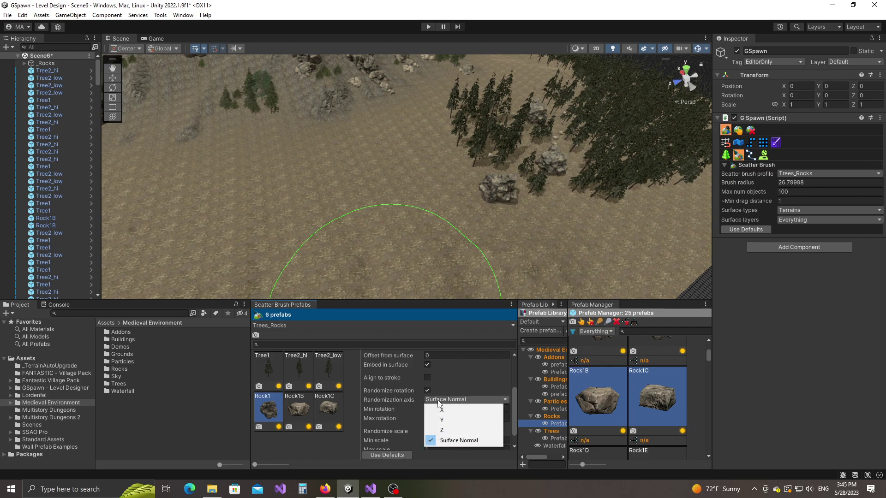
right_click(396, 178)
right_drag(445, 224, 408, 203)
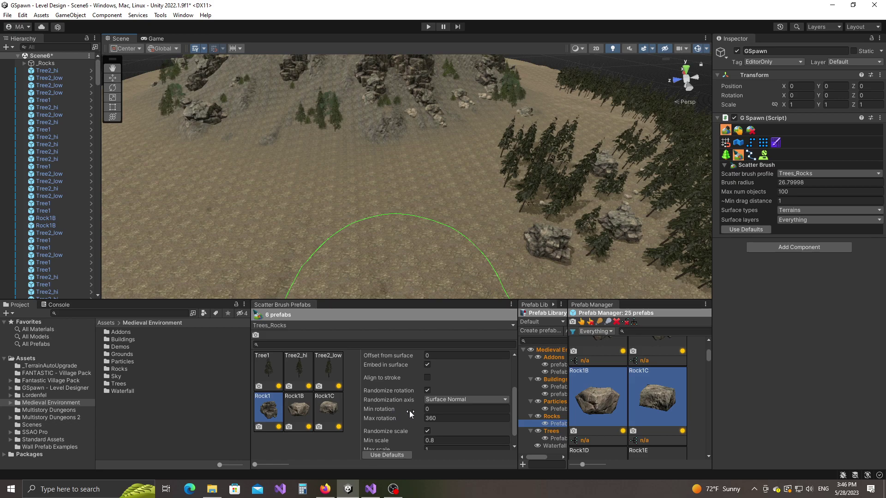
Step: Review Rock1's scale randomization and slope check settings and inspect the scattered rocks up close
scroll(392, 388, down, 1)
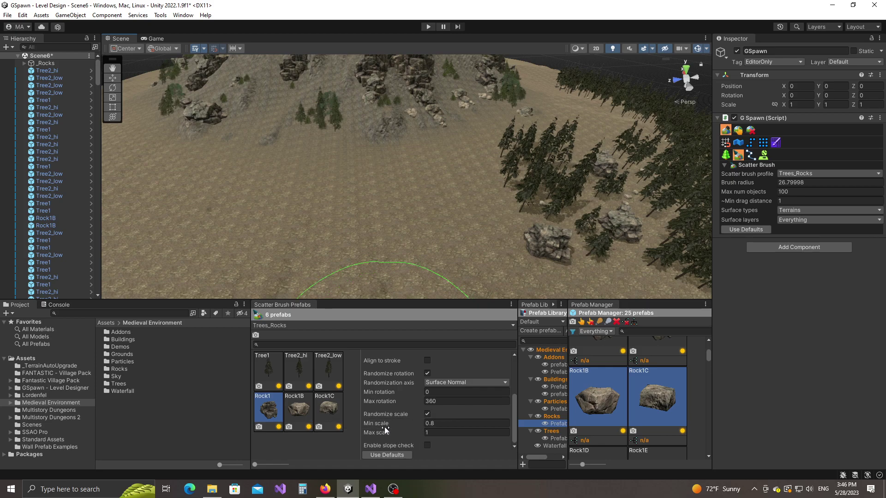
middle_drag(435, 228, 204, 144)
right_drag(277, 184, 311, 189)
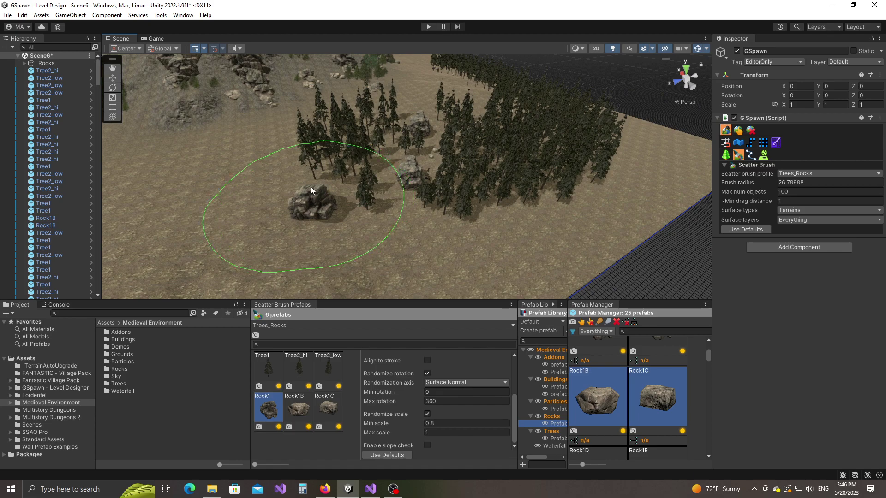
scroll(311, 187, up, 5)
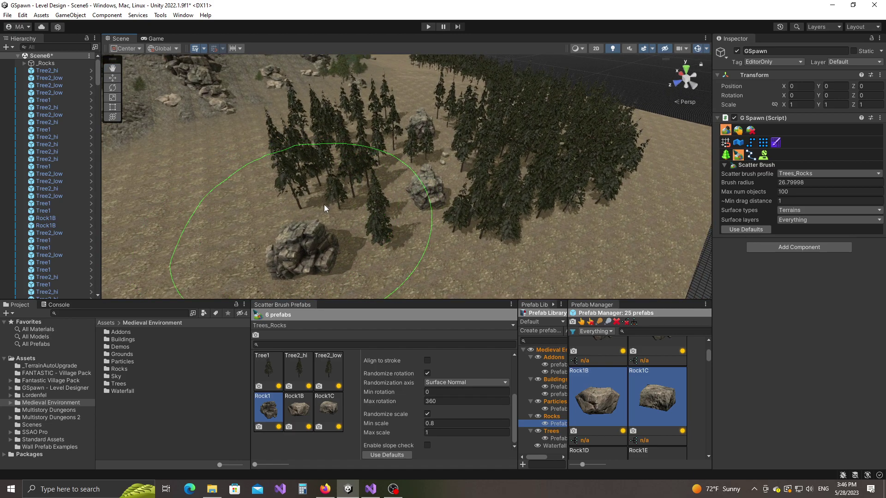
Step: Set Rock1's maximum random scale to 1.2 in the scatter brush prefab settings
click(440, 434)
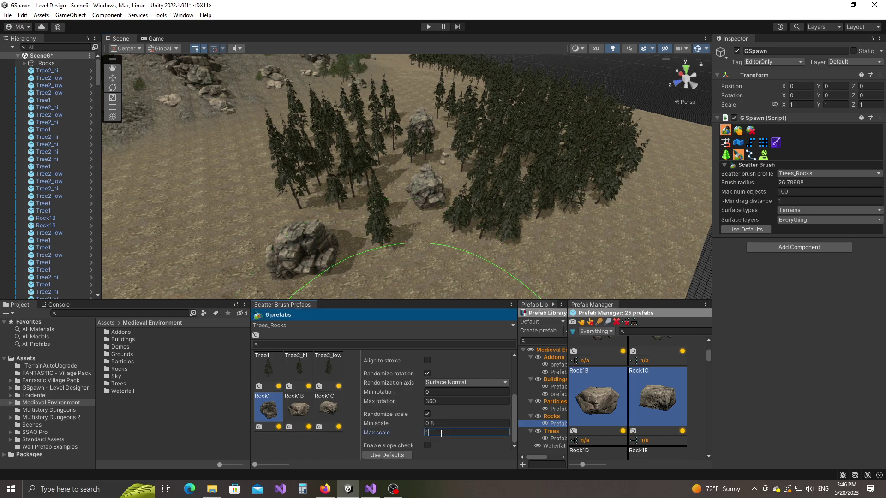
text(.2)
scroll(403, 397, up, 3)
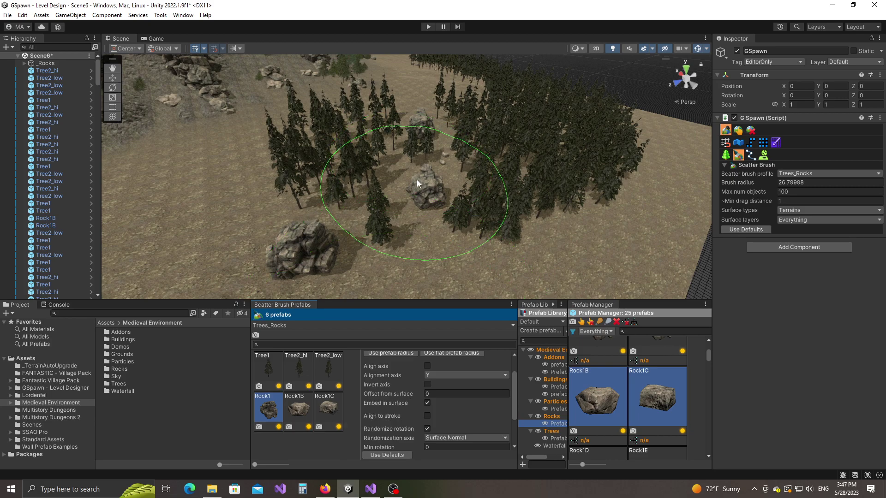
scroll(414, 200, down, 1)
scroll(403, 214, down, 1)
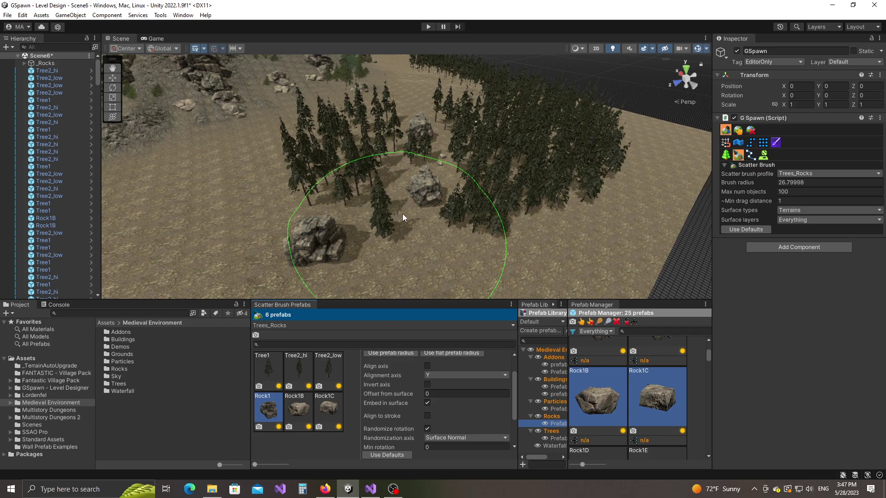
middle_drag(402, 214, 433, 207)
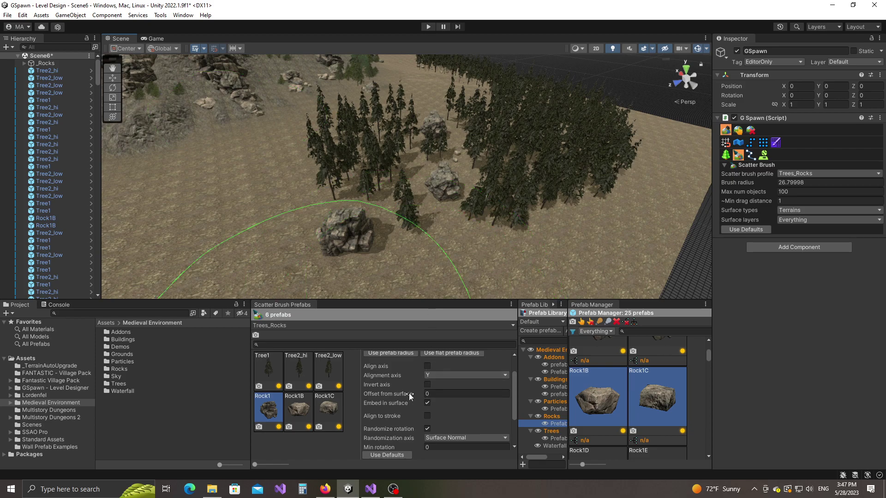
Step: Try scattering trees and rocks up the slope below the cliffs, and undo the stroke
scroll(415, 407, down, 2)
mouse_move(276, 166)
middle_down()
mouse_move(256, 138)
mouse_move(539, 208)
middle_up()
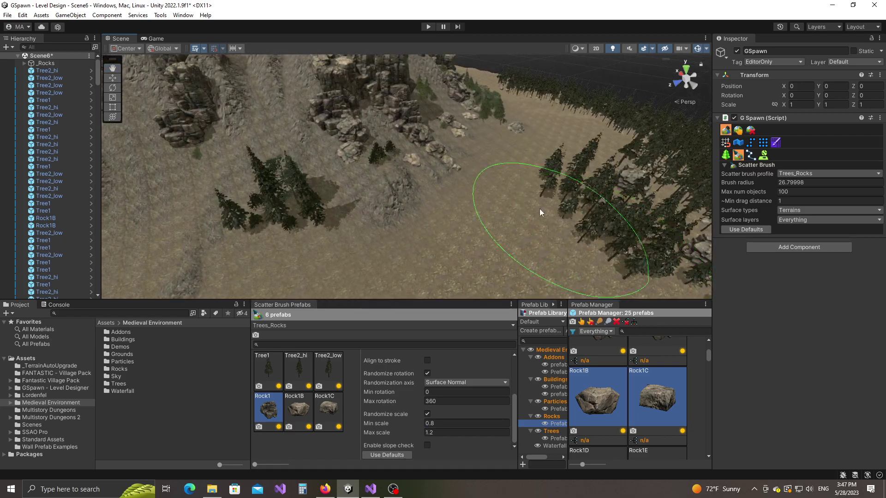
right_drag(539, 209, 494, 237)
middle_drag(494, 237, 417, 233)
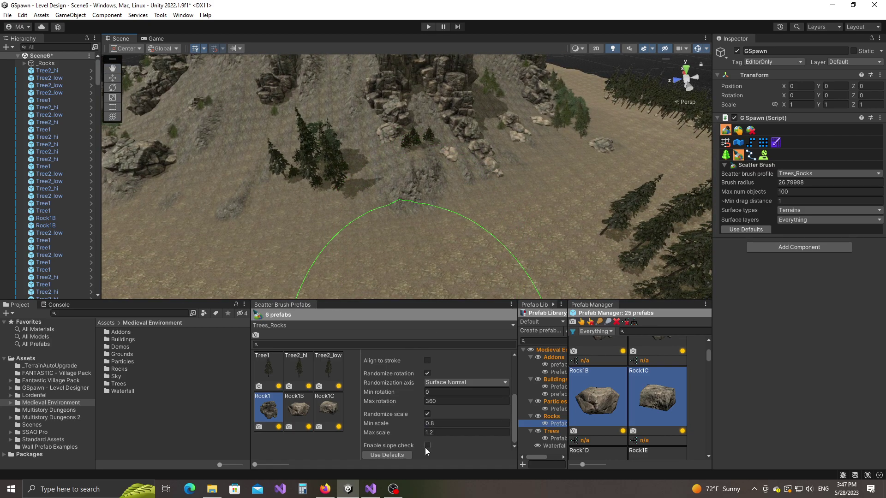
mouse_move(354, 148)
middle_down()
mouse_move(467, 205)
mouse_move(431, 201)
mouse_move(481, 184)
middle_up()
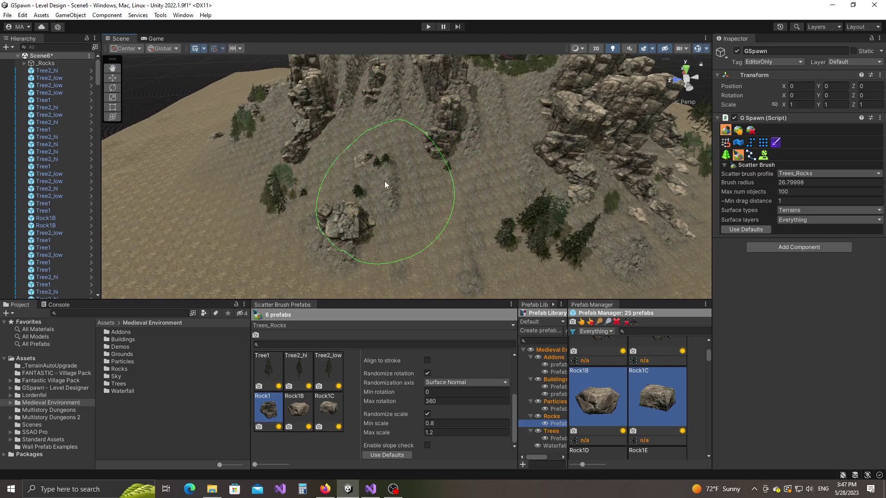
mouse_move(302, 217)
mouse_down()
mouse_move(333, 193)
mouse_move(469, 186)
mouse_move(394, 231)
mouse_up()
key(ctrl+z)
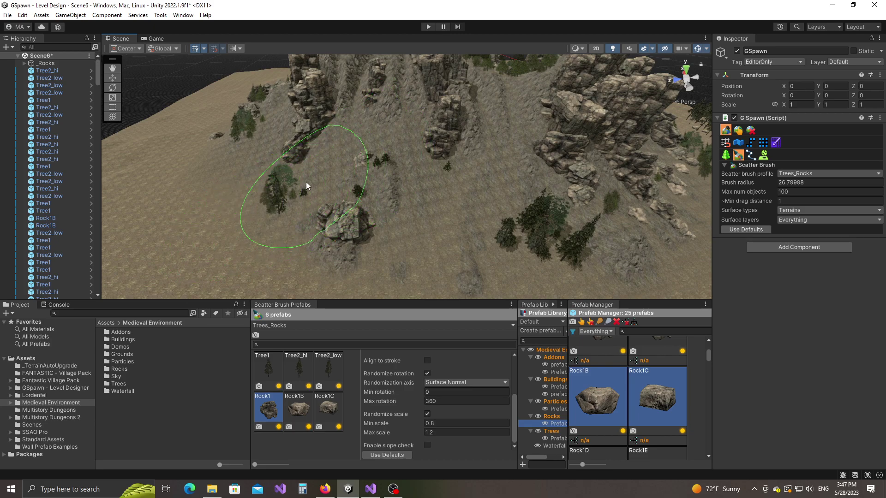
Step: Enable the slope check for Tree1, Tree2_hi and Tree2_low together and set their maximum slope to 10
click(259, 367)
shift+click(328, 367)
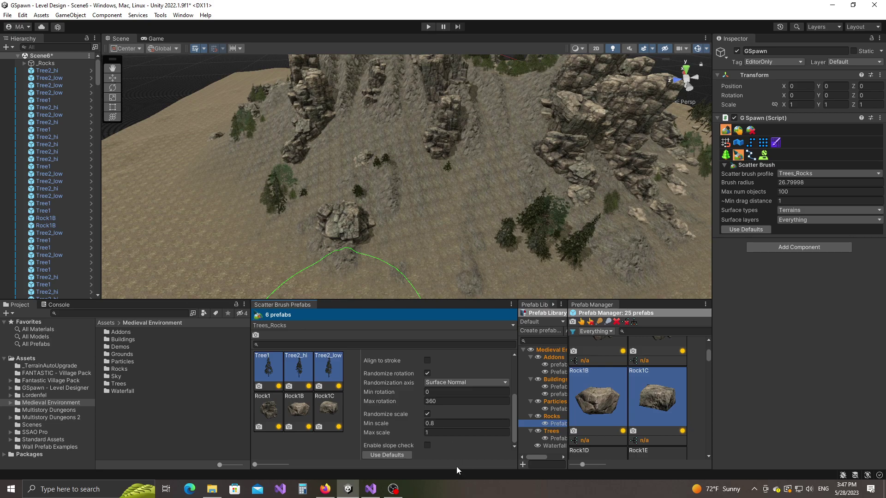
click(427, 445)
scroll(467, 443, down, 2)
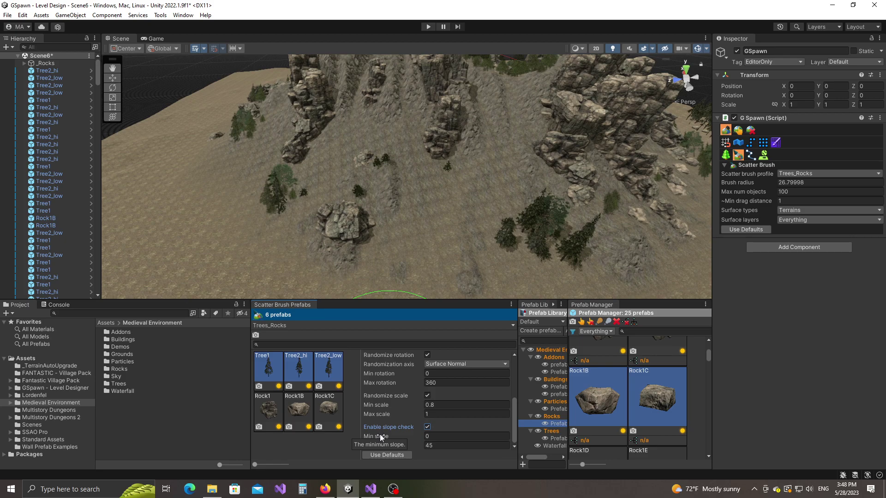
click(461, 446)
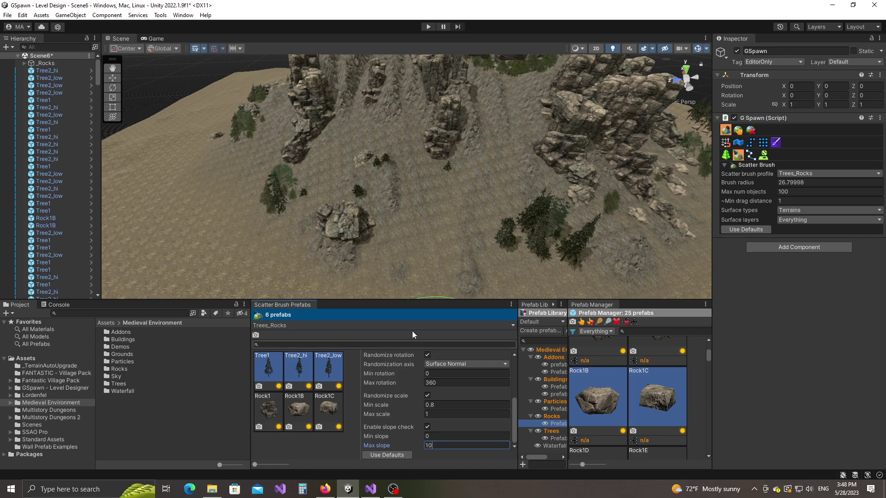
Step: Test the slope limit with scatter strokes across the steep slope below the cliffs, and undo each one
scroll(304, 234, down, 4)
mouse_move(257, 225)
mouse_down()
mouse_move(366, 174)
mouse_move(437, 158)
mouse_move(485, 162)
mouse_move(356, 164)
mouse_move(476, 164)
mouse_up()
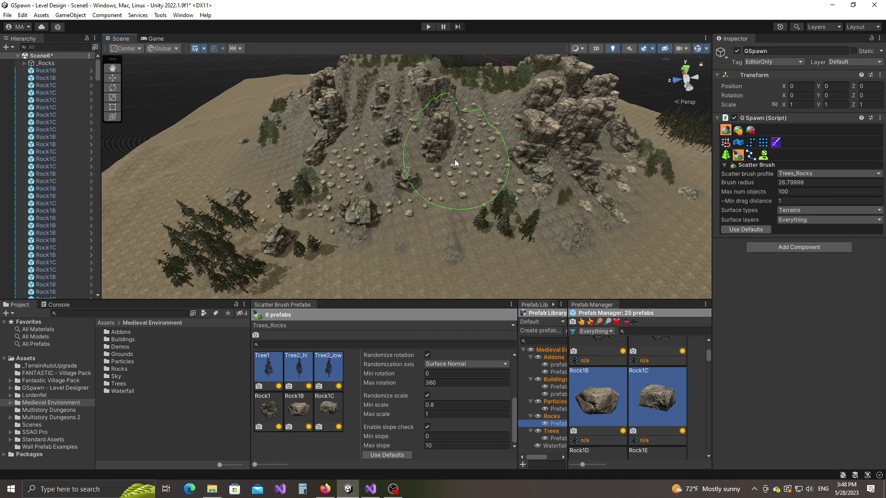
key(ctrl+z)
mouse_move(238, 189)
mouse_down()
mouse_move(494, 164)
mouse_move(475, 243)
mouse_move(288, 247)
mouse_move(220, 151)
mouse_move(458, 211)
mouse_up()
key(ctrl+z)
scroll(451, 220, down, 5)
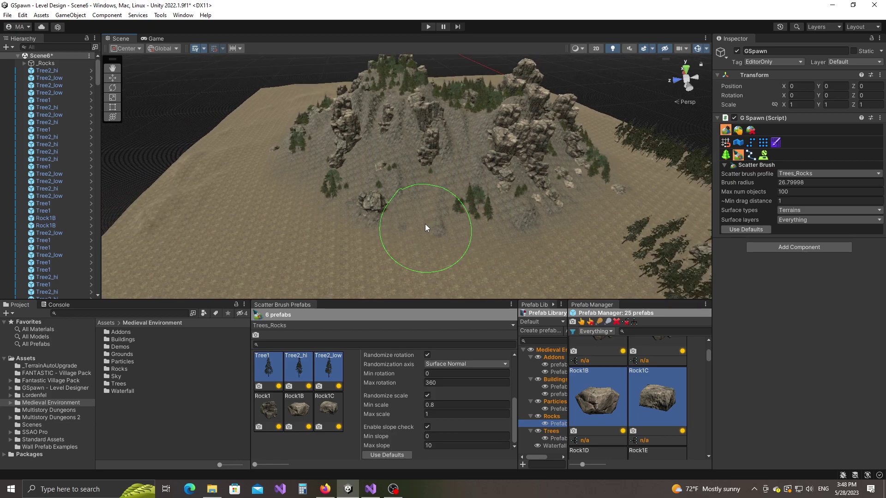
Step: Try scattering trees and rocks over the flat ground in front of the cliffs, inspect the density and undo it
middle_drag(425, 223, 437, 204)
scroll(436, 205, down, 3)
mouse_move(330, 112)
mouse_down()
mouse_move(322, 125)
mouse_move(365, 189)
mouse_move(544, 170)
mouse_move(416, 131)
mouse_move(388, 89)
mouse_move(473, 135)
mouse_up()
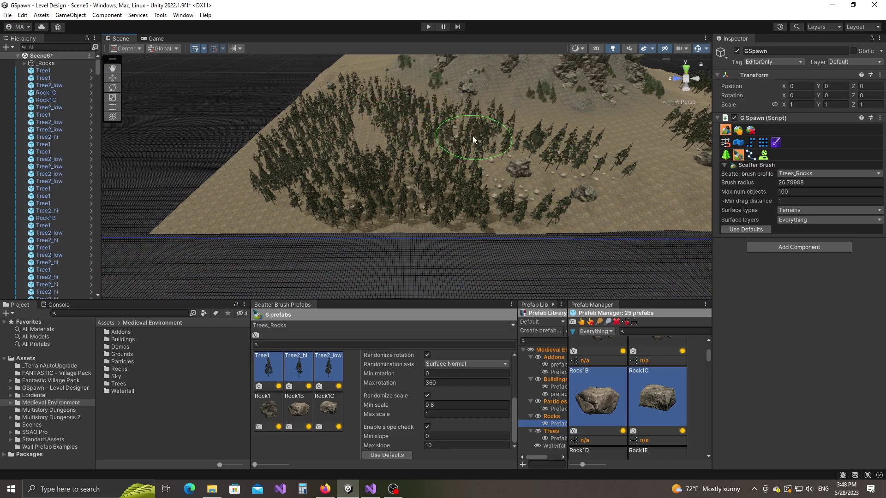
scroll(346, 143, up, 5)
scroll(453, 198, down, 4)
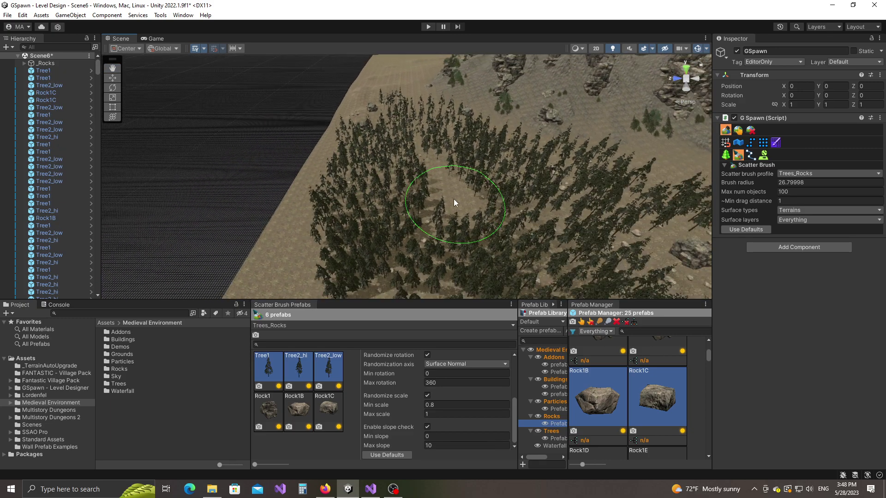
key(ctrl+z)
key(ctrl+z)
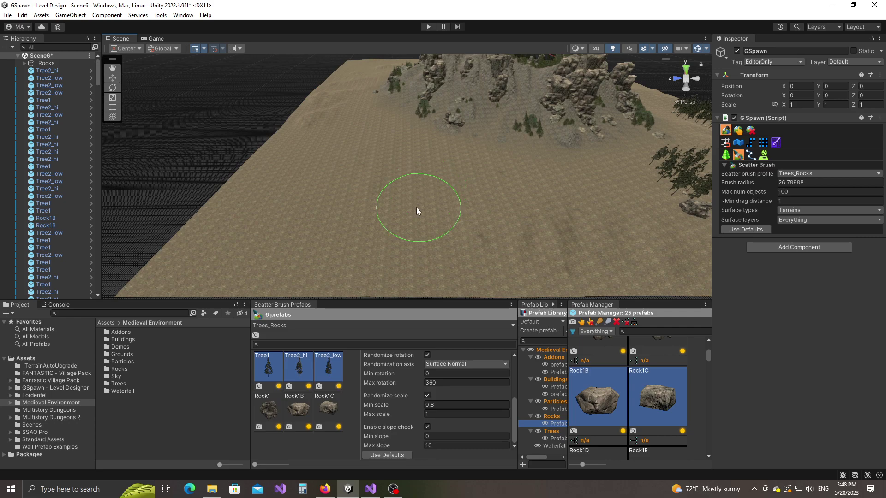
Step: Set the spawn chance of Rock1B and Rock1C to 0.1
click(298, 408)
ctrl+click(328, 408)
scroll(417, 383, up, 5)
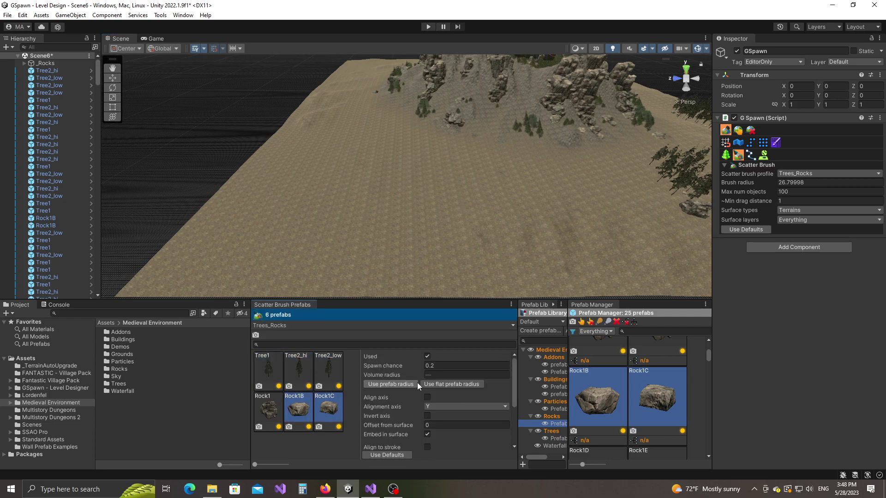
click(442, 365)
click(445, 367)
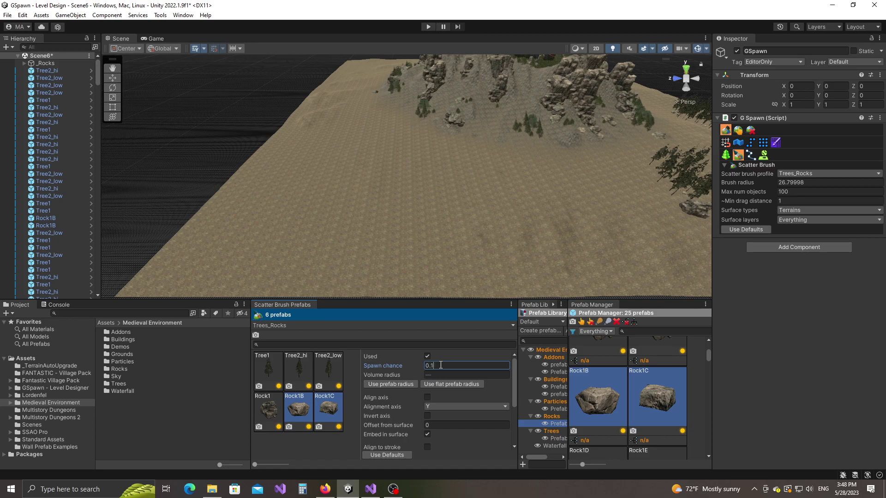
key(Return)
Step: Scatter a forest of trees and sparse rocks over the flat ground before the cliffs and inspect its distribution
alt+drag(359, 213, 400, 191)
mouse_move(362, 132)
mouse_down()
mouse_move(352, 136)
mouse_move(350, 224)
mouse_move(519, 208)
mouse_move(539, 154)
mouse_move(401, 159)
mouse_up()
mouse_move(293, 206)
middle_down()
mouse_move(337, 203)
mouse_move(410, 156)
middle_up()
mouse_move(419, 114)
mouse_down()
mouse_move(443, 192)
mouse_move(467, 221)
mouse_up()
middle_drag(562, 170, 477, 185)
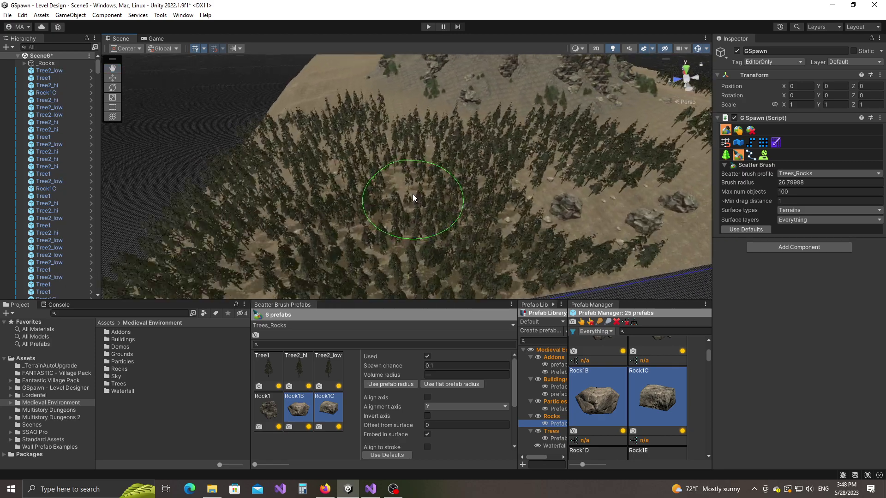
scroll(476, 185, up, 4)
mouse_move(476, 185)
right_down()
mouse_move(466, 167)
mouse_move(405, 148)
mouse_move(457, 237)
mouse_move(329, 216)
mouse_move(355, 203)
mouse_move(475, 219)
mouse_move(415, 175)
mouse_move(464, 250)
right_up()
scroll(461, 248, down, 6)
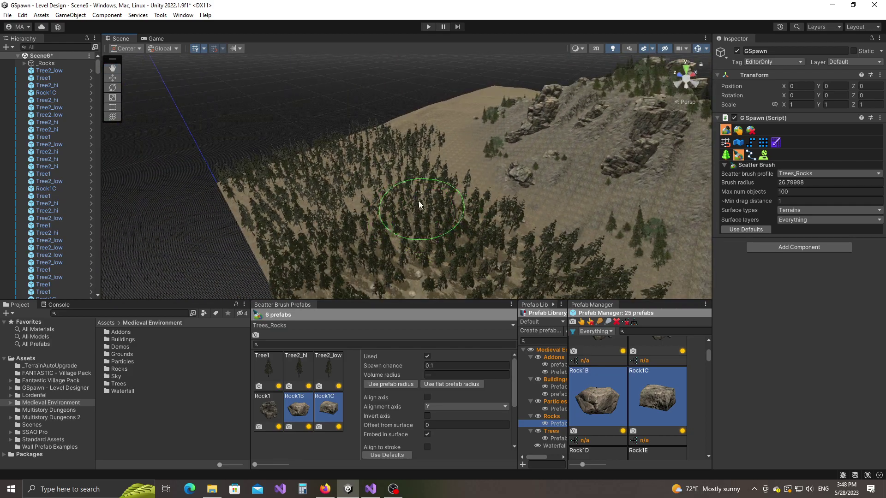
scroll(418, 203, up, 4)
mouse_move(418, 203)
middle_down()
mouse_move(364, 159)
mouse_move(328, 154)
mouse_move(370, 135)
mouse_move(382, 145)
mouse_move(384, 192)
mouse_move(415, 194)
middle_up()
scroll(386, 177, up, 3)
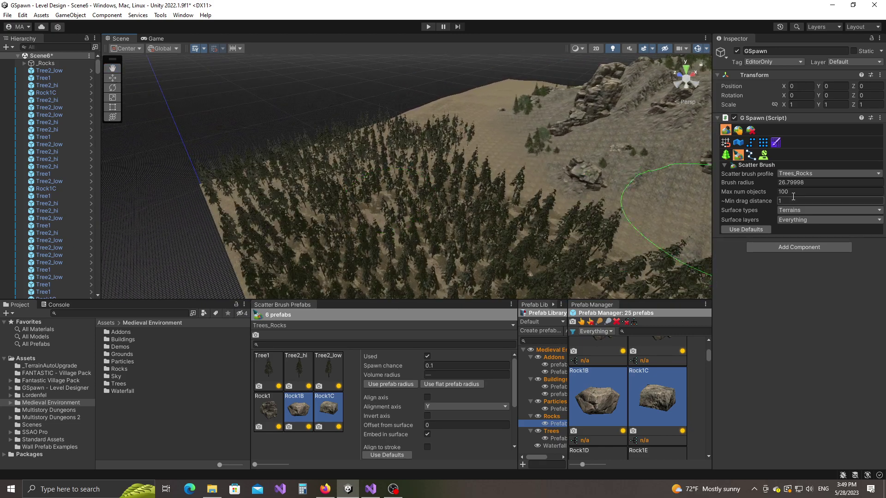
Step: Activate the 3D erase brush and enlarge its radius to about 13.4
click(750, 131)
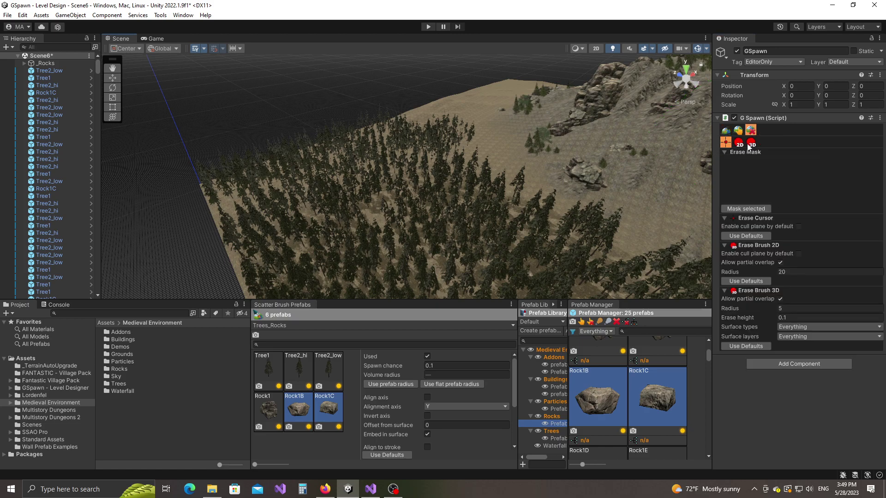
click(751, 144)
mouse_move(534, 157)
middle_down()
mouse_move(424, 191)
mouse_move(486, 161)
mouse_move(491, 140)
middle_up()
scroll(423, 191, up, 3)
ctrl+scroll(422, 193, up, 6)
ctrl+scroll(421, 193, up, 5)
scroll(465, 168, down, 2)
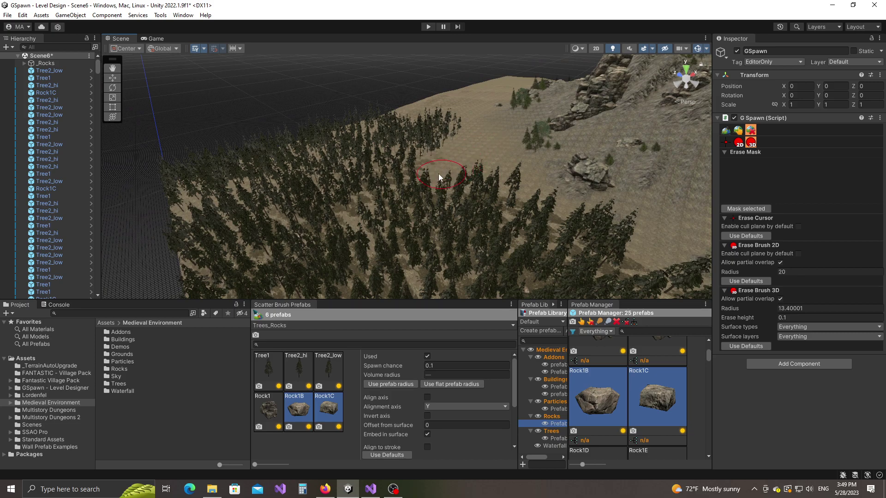
Step: Erase a path through the middle of the forest and reduce the erase brush radius to about 7.4
mouse_move(439, 174)
mouse_down()
mouse_move(378, 203)
mouse_move(366, 256)
mouse_up()
scroll(369, 253, down, 4)
mouse_move(360, 227)
middle_down()
mouse_move(379, 211)
mouse_move(375, 180)
middle_up()
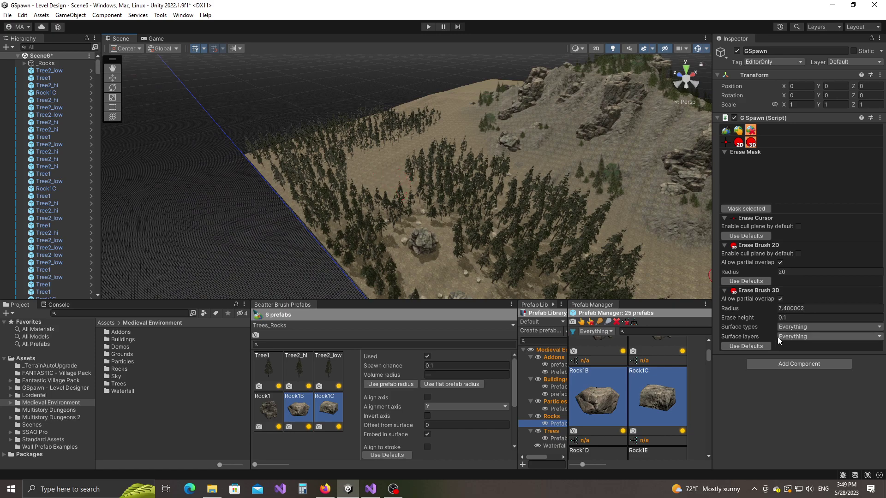
Step: Restrict the 3D erase brush's surface types to Terrains only
click(792, 328)
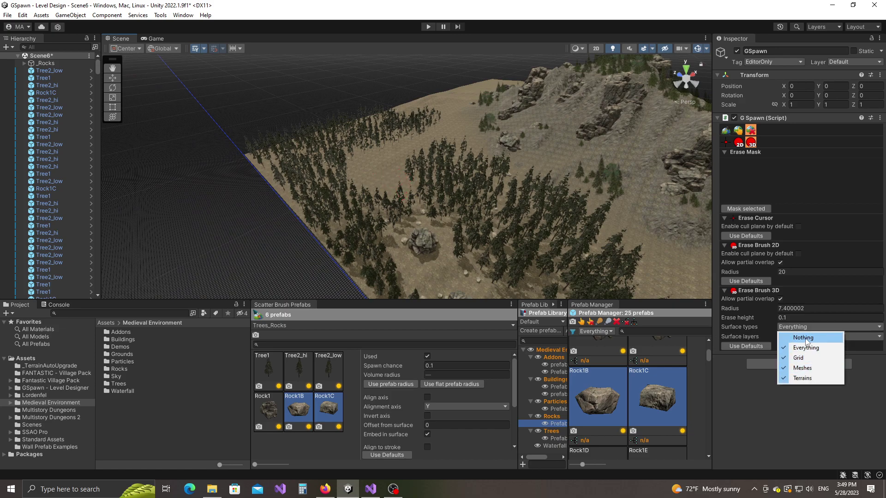
click(802, 337)
click(795, 327)
click(802, 378)
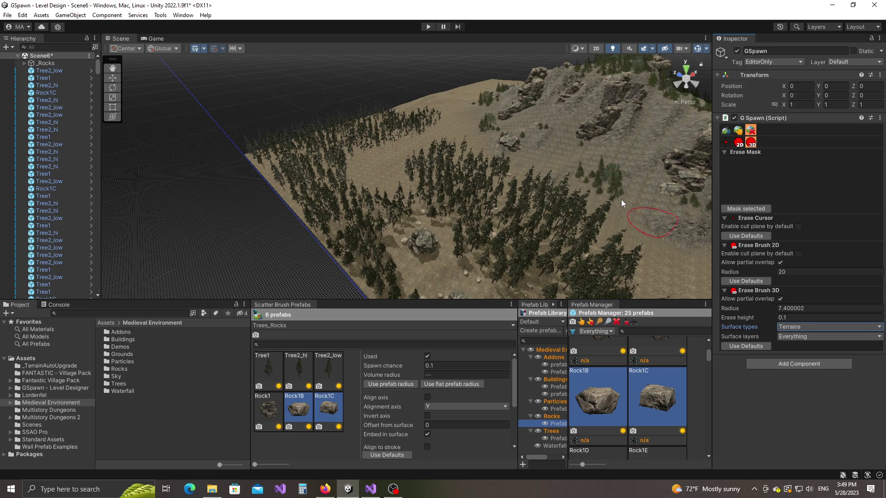
Step: Erase further strips of trees through the forest, narrowing the erase brush radius to about 3.8
mouse_move(384, 176)
mouse_down()
mouse_move(475, 208)
mouse_move(603, 278)
mouse_move(443, 204)
mouse_move(490, 206)
mouse_up()
scroll(369, 179, down, 3)
middle_drag(490, 206, 301, 262)
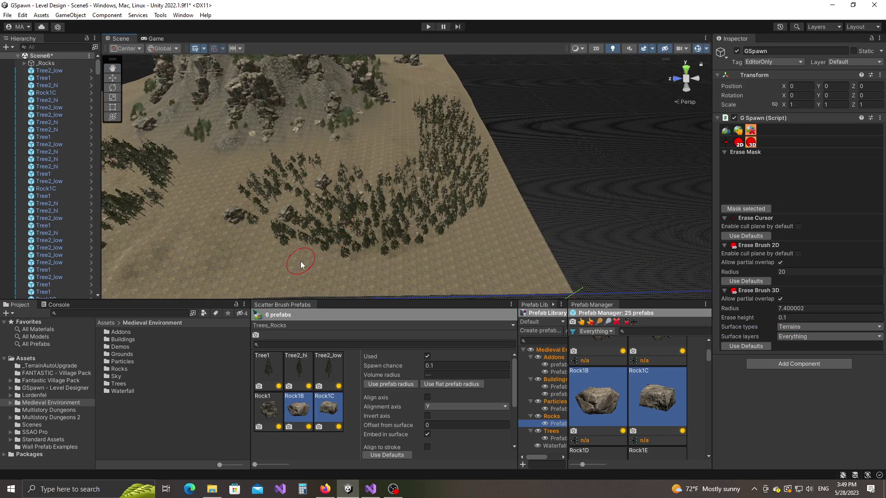
ctrl+scroll(313, 267, down, 3)
mouse_move(328, 261)
mouse_down()
mouse_move(366, 224)
mouse_move(430, 195)
mouse_move(452, 166)
mouse_move(416, 155)
mouse_up()
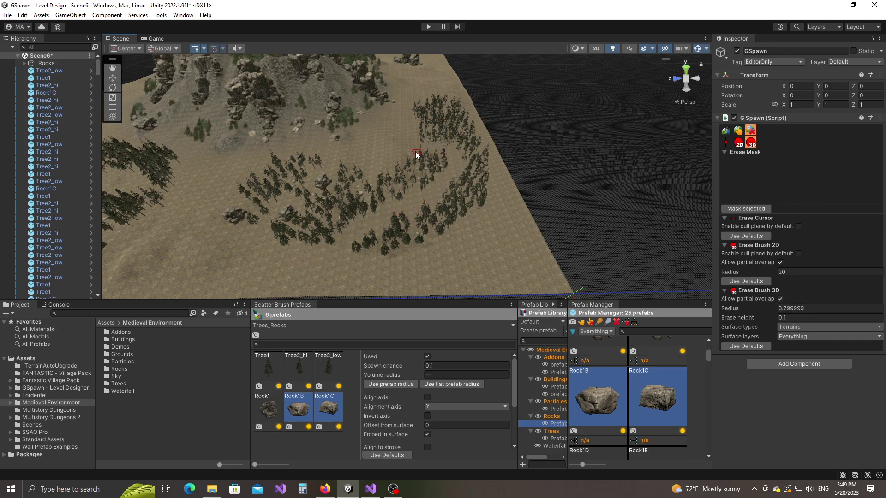
Step: Erase a winding path through the trees near the terrain's outer edge, inspect it up close and enlarge the Scene view
middle_drag(366, 167, 499, 145)
scroll(468, 173, up, 4)
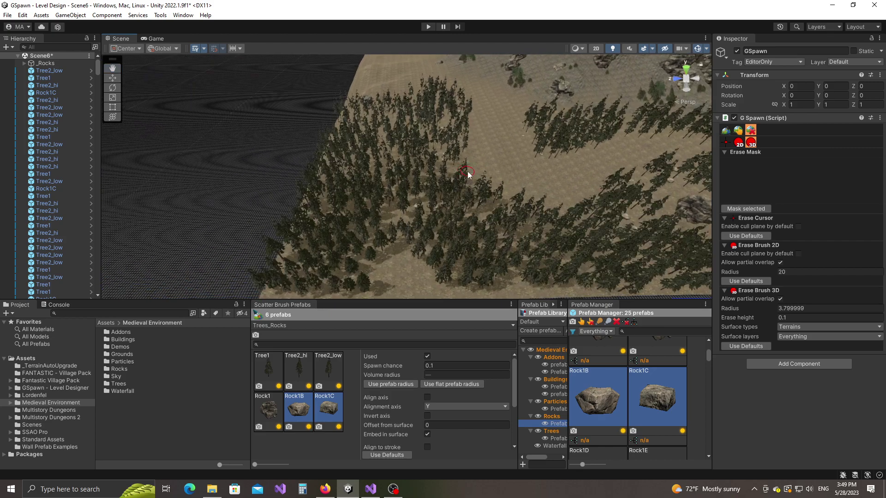
middle_drag(409, 179, 450, 172)
mouse_move(474, 235)
mouse_down()
mouse_move(402, 199)
mouse_move(390, 167)
mouse_move(400, 142)
mouse_move(425, 132)
mouse_move(426, 91)
mouse_up()
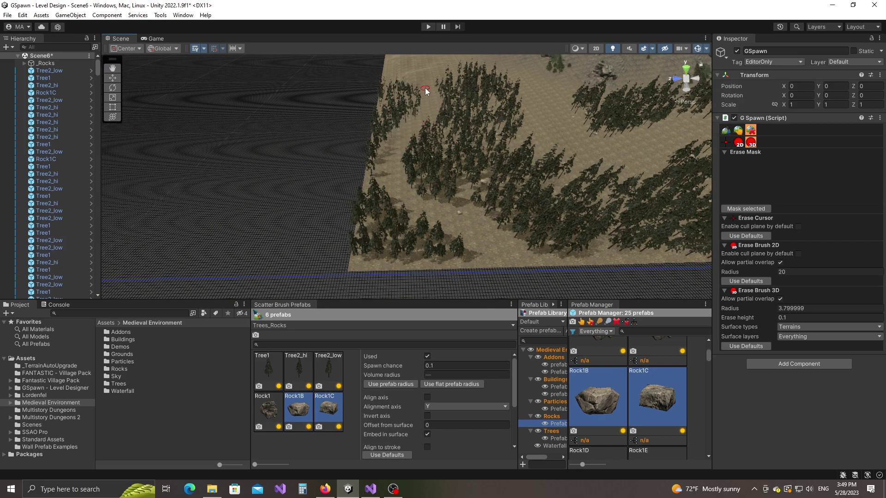
mouse_move(448, 130)
alt+mouse_down()
mouse_move(482, 154)
mouse_move(514, 154)
mouse_move(369, 142)
mouse_move(378, 186)
mouse_move(439, 188)
mouse_move(431, 199)
alt+mouse_up()
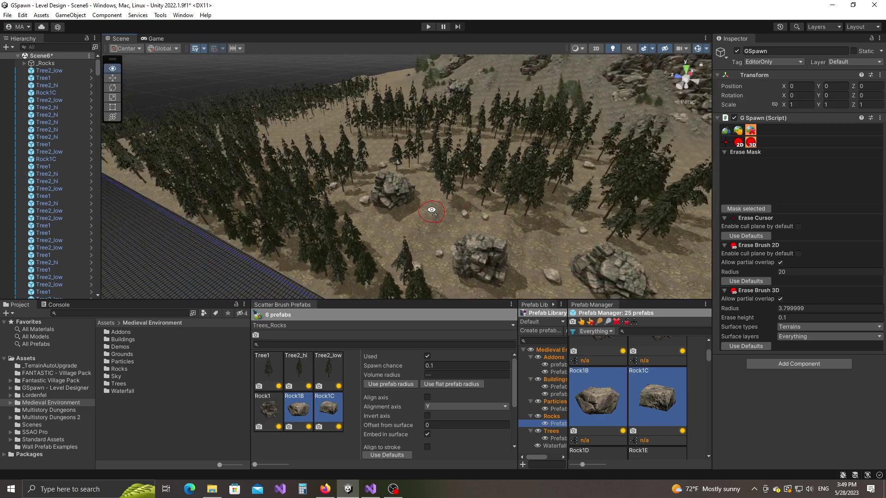
drag(378, 302, 378, 315)
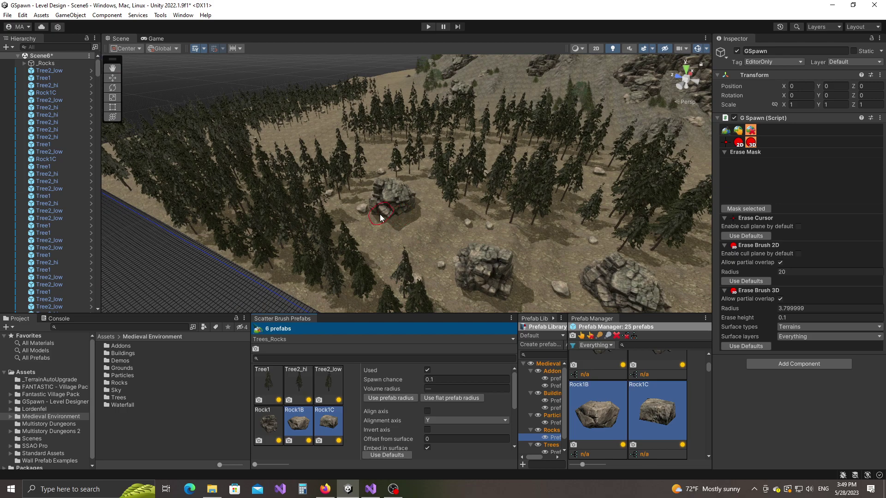
Step: Return to object spawning and activate the Physics spawn tool over the open ground between the large rocks
click(725, 131)
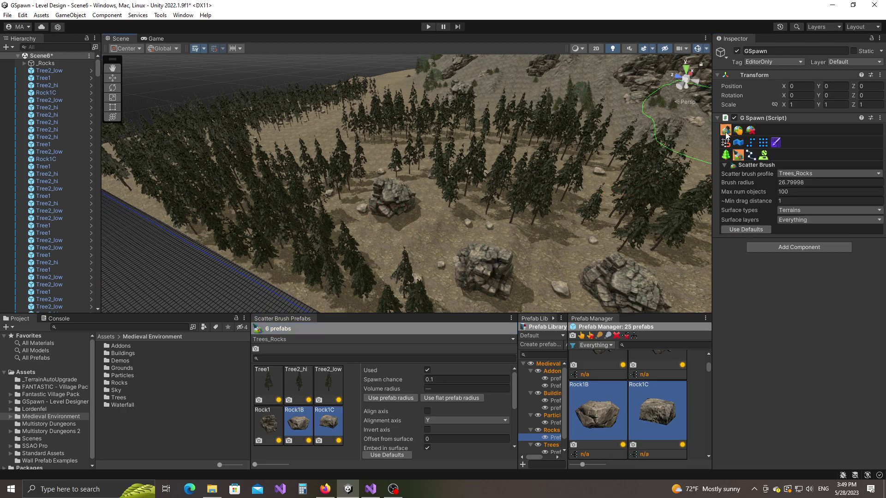
click(763, 155)
alt+drag(460, 200, 505, 232)
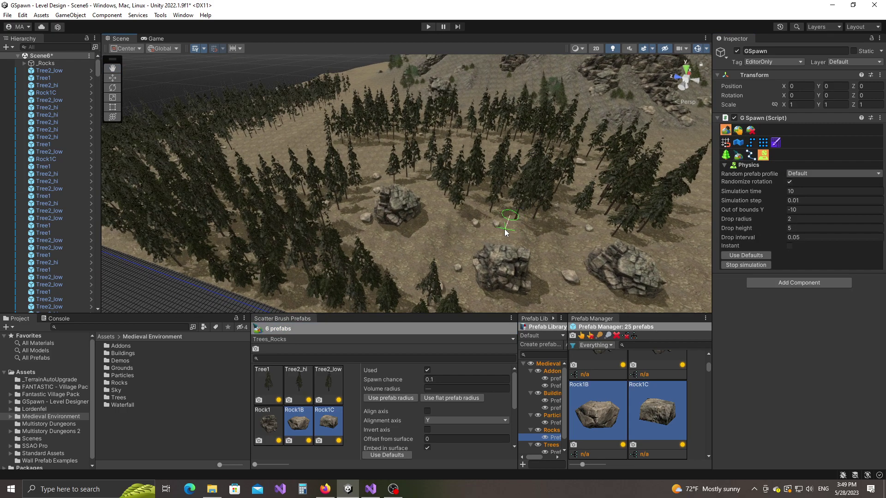
click(160, 15)
click(404, 212)
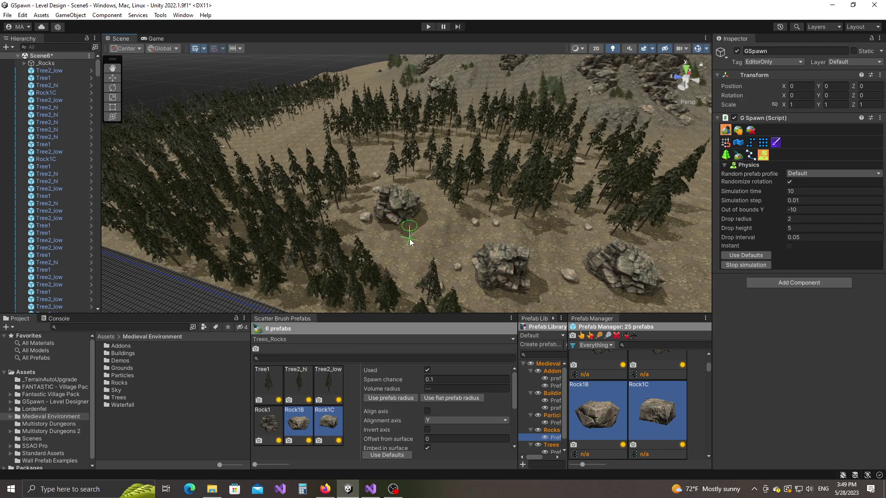
Step: Open GSpawn's Random Prefabs window and place it over the Scene view, clear of the prefab managers
click(180, 17)
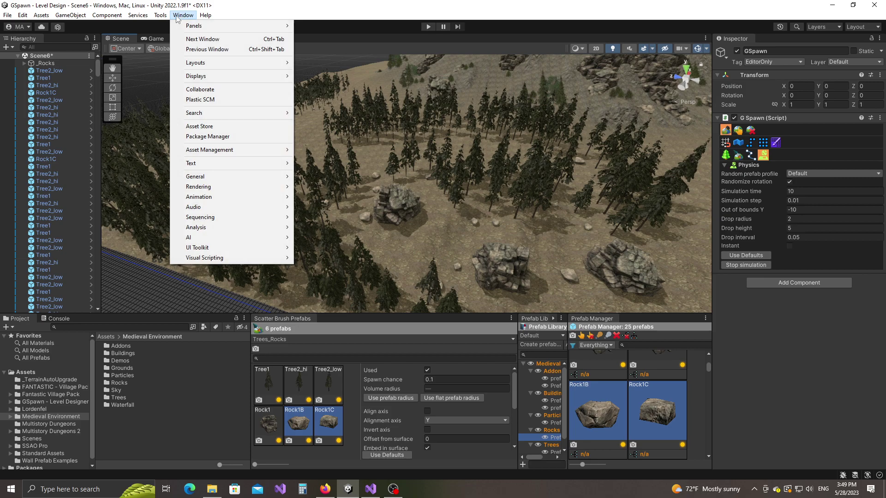
click(163, 16)
click(162, 16)
mouse_move(169, 25)
mouse_move(245, 49)
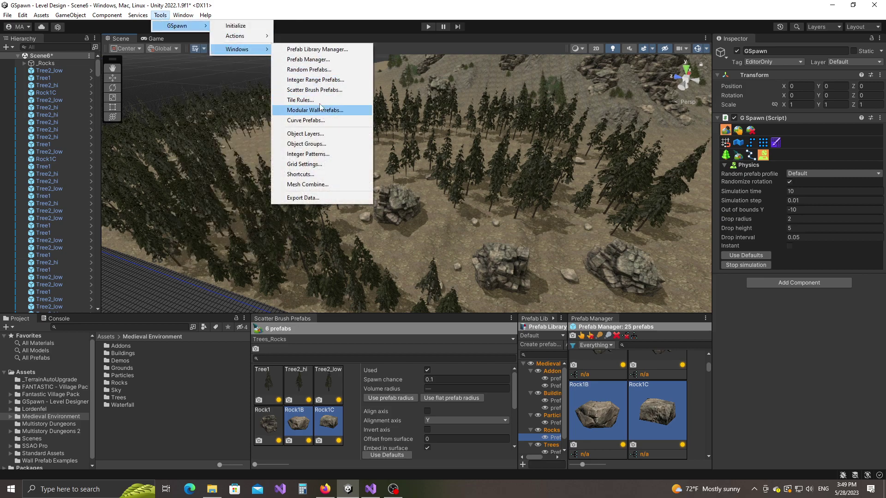
click(305, 70)
drag(437, 142, 284, 138)
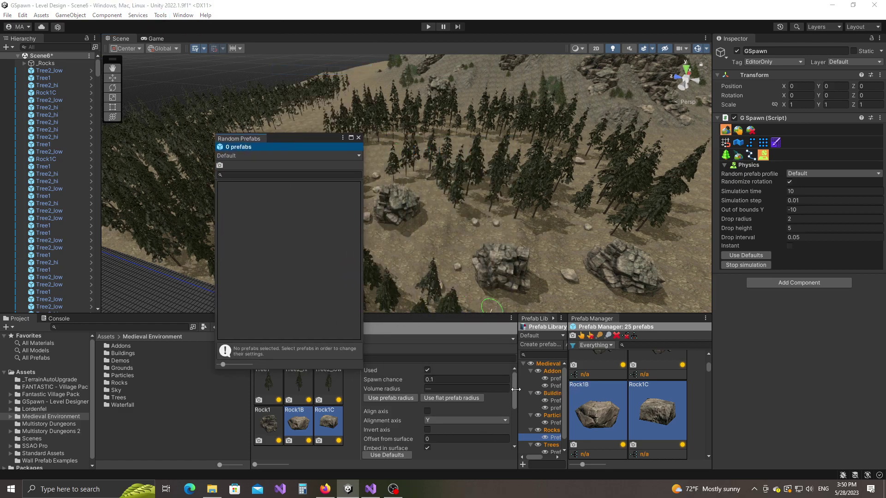
Step: Widen the prefab library list, show the Addons prefabs and add Barrel1 and Barrel2 to the Default random prefab profile
drag(516, 390, 490, 390)
click(540, 379)
drag(664, 413, 239, 208)
scroll(676, 419, down, 2)
drag(653, 401, 281, 208)
Step: Add the Box1 and Box2 prefabs together to the Default random prefab profile
scroll(647, 410, down, 3)
scroll(647, 410, up, 1)
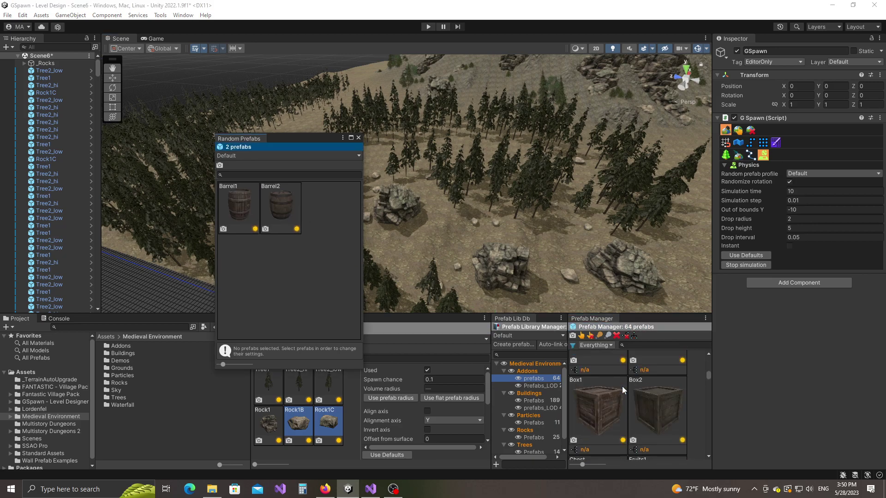
click(599, 394)
ctrl+click(649, 400)
drag(607, 405, 312, 248)
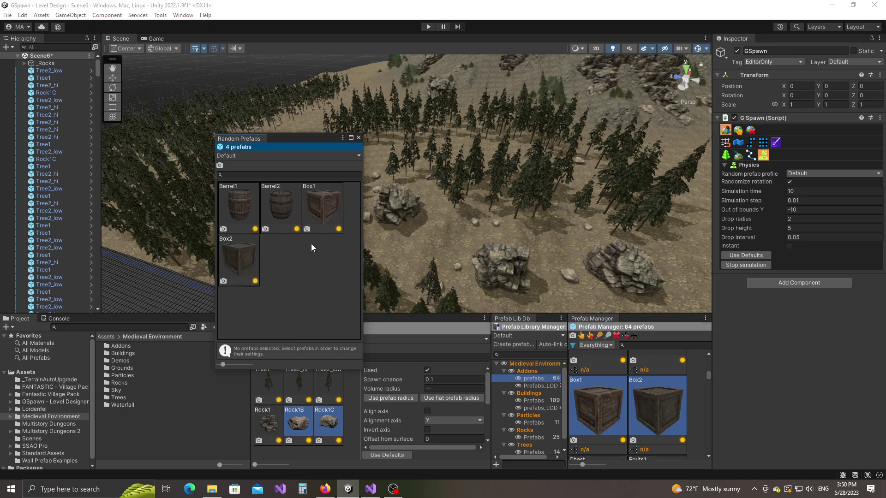
Step: Add the Wagon2 and Wagon3 prefabs to the Default random prefab profile and dock the Random Prefabs window beside the Project window
scroll(624, 401, down, 5)
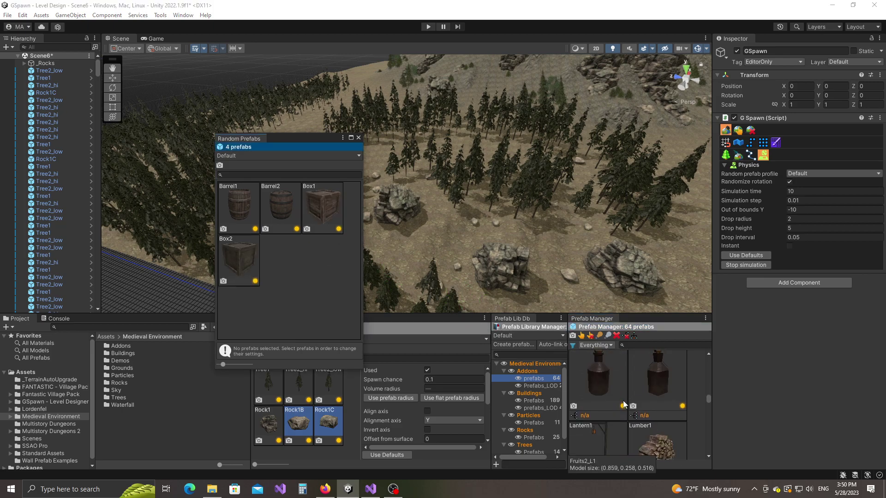
scroll(620, 404, down, 4)
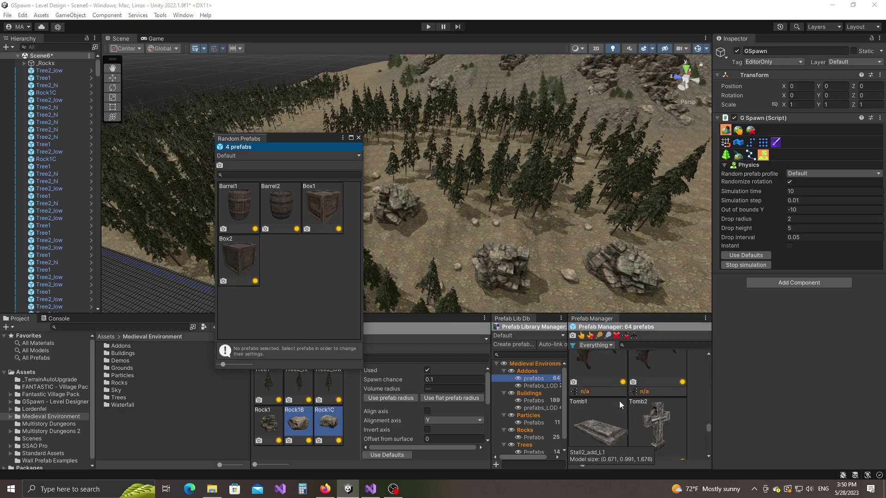
scroll(619, 400, down, 3)
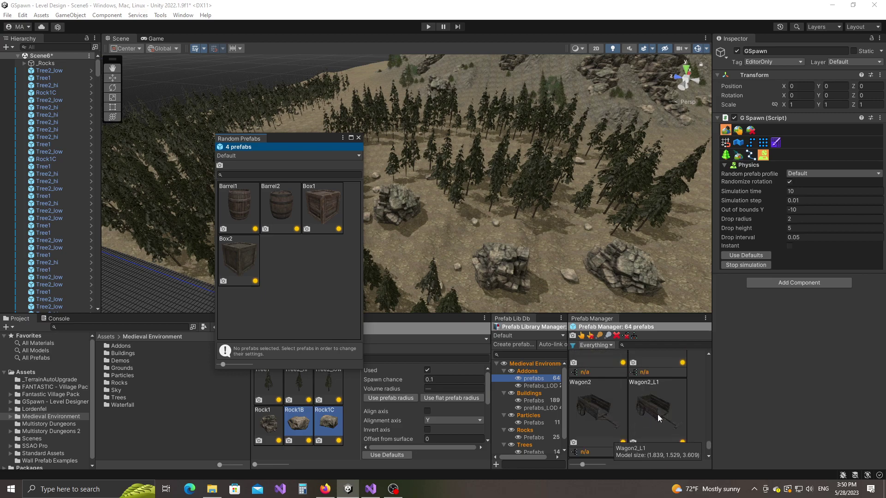
scroll(672, 415, up, 1)
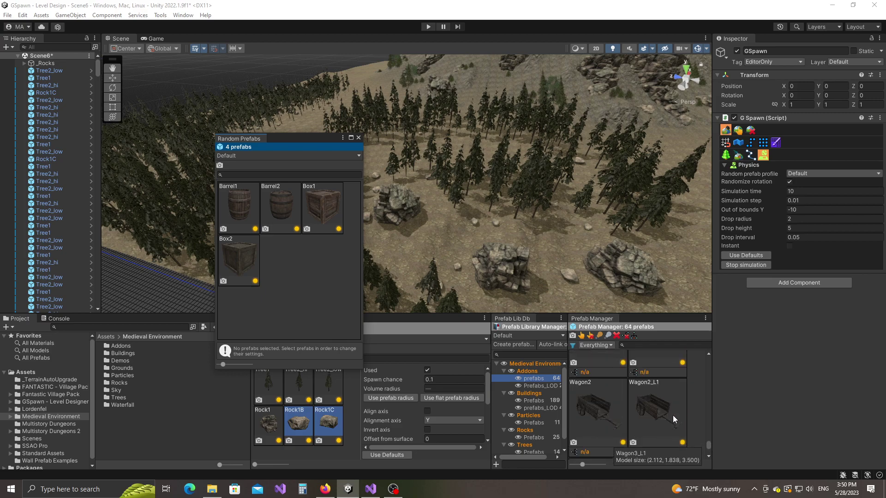
click(605, 374)
ctrl+click(601, 447)
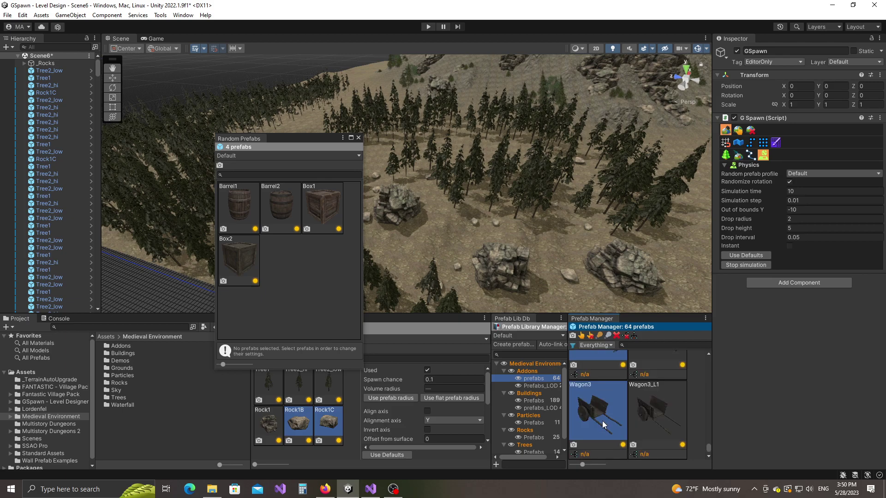
drag(602, 420, 276, 254)
drag(245, 141, 209, 401)
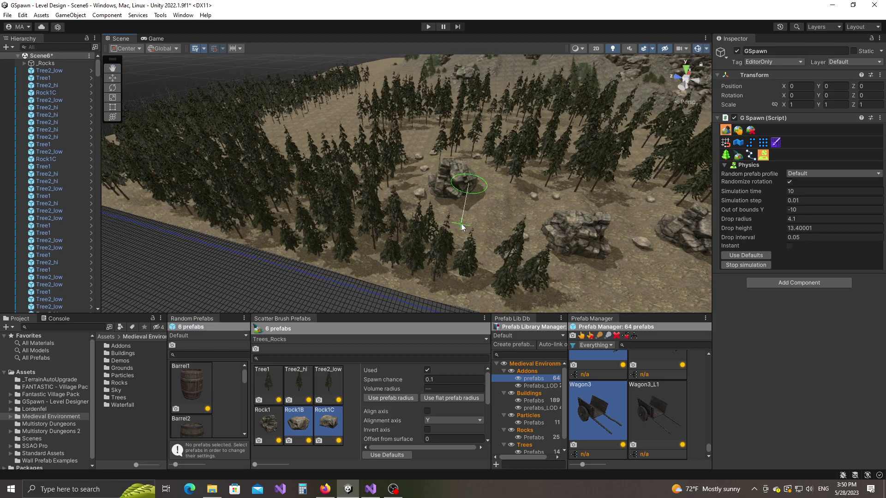
Step: Drop random barrels, boxes and wagons near the large rocks and along the forest edge, using drop radius 4.1 and drop height about 13.4
drag(471, 209, 555, 213)
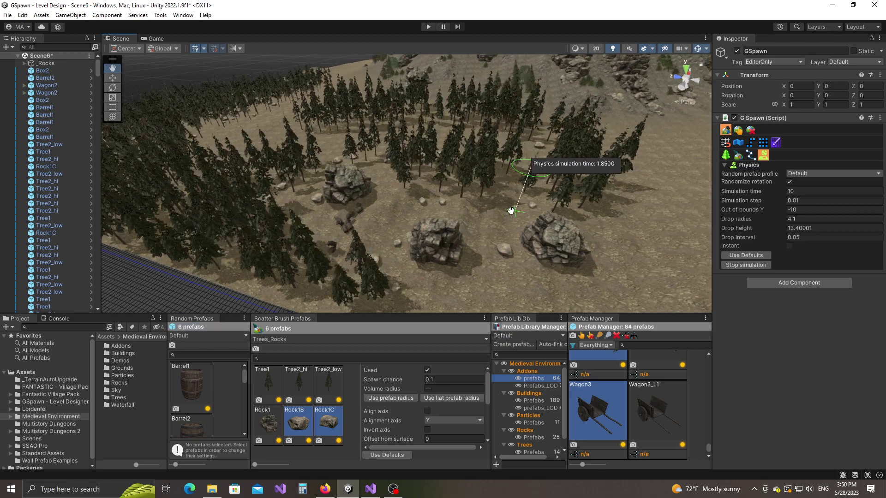
drag(509, 208, 452, 222)
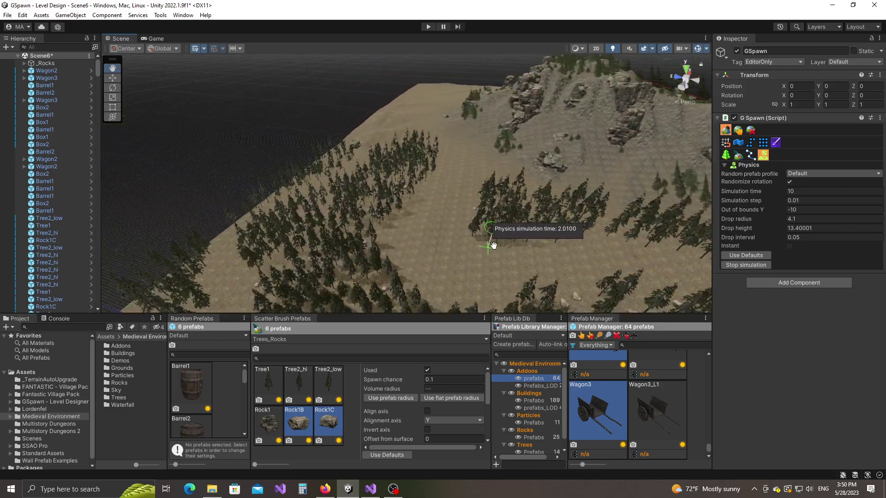
mouse_move(495, 244)
mouse_down()
mouse_move(495, 224)
mouse_move(421, 217)
mouse_move(402, 251)
mouse_move(510, 275)
mouse_up()
Step: Drop more random props across the open ground and along the front of the central tree cluster
right_drag(511, 276, 543, 273)
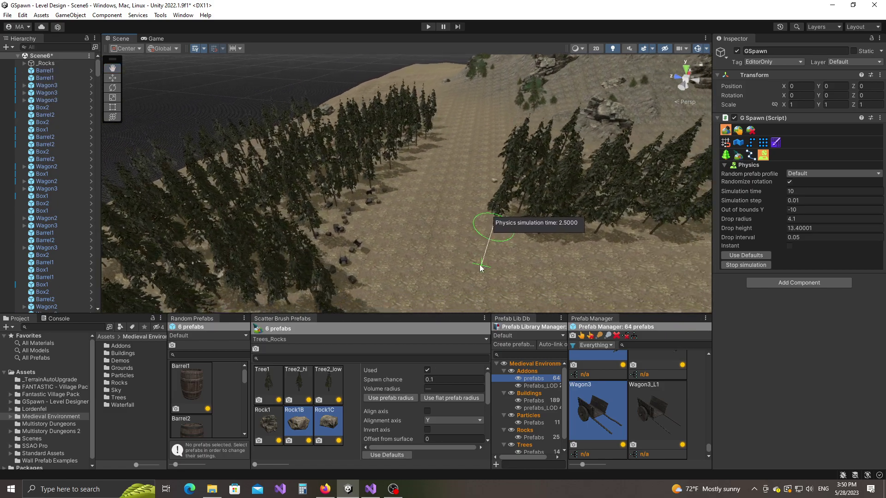
middle_drag(481, 267, 411, 239)
right_drag(411, 239, 443, 250)
middle_drag(443, 251, 434, 228)
drag(433, 228, 488, 203)
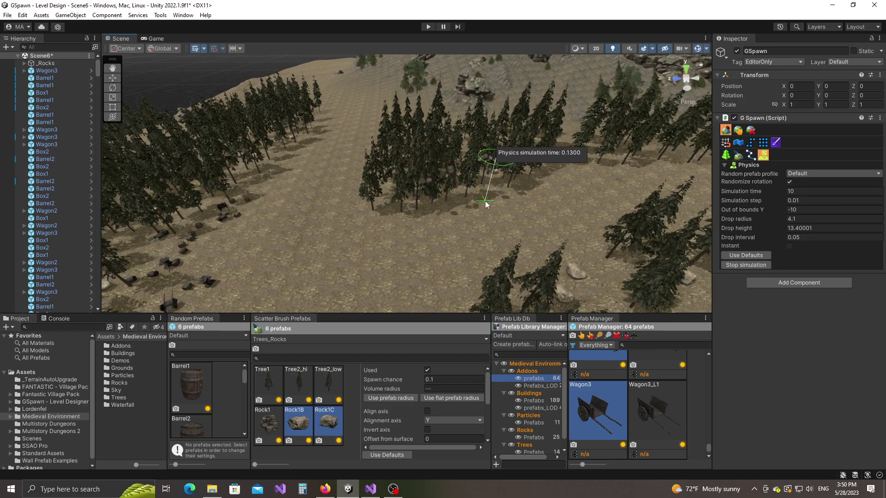
Step: Drop another trail of random props along the tree line facing the path, on the mountain side of the large rocks
right_drag(507, 231, 544, 233)
middle_drag(544, 232, 366, 270)
mouse_move(517, 159)
middle_down()
mouse_move(467, 191)
mouse_move(521, 212)
middle_up()
drag(411, 209, 472, 182)
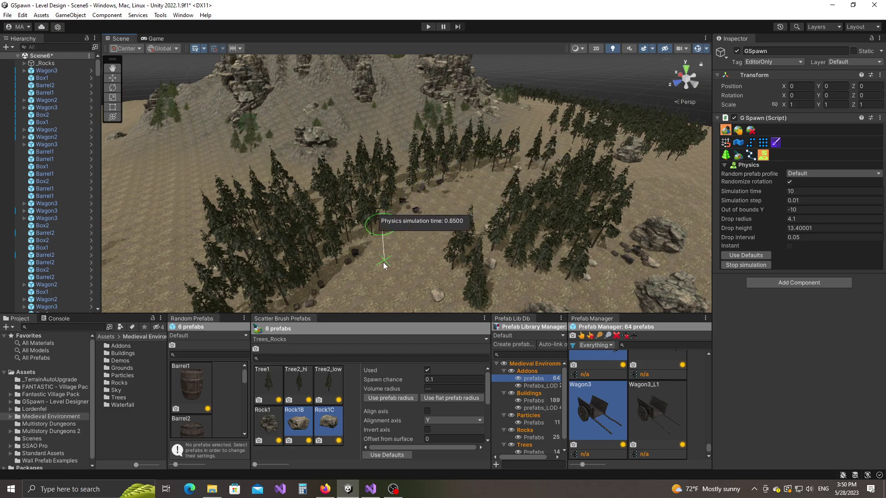
Step: Drop a further batch of random props along the forest edge bordering the open clearing
mouse_move(293, 294)
middle_down()
mouse_move(366, 267)
mouse_move(559, 277)
middle_up()
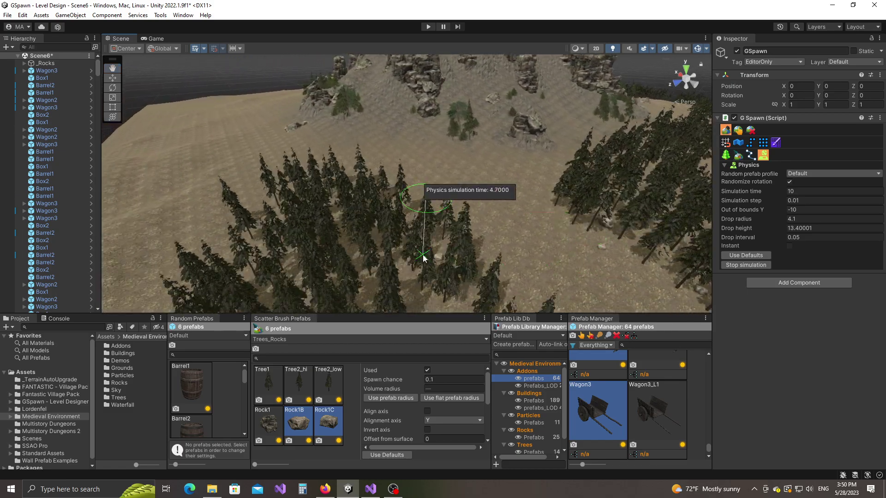
scroll(424, 256, down, 4)
middle_drag(425, 257, 548, 225)
mouse_move(303, 209)
mouse_down()
mouse_move(325, 214)
mouse_move(375, 259)
mouse_up()
middle_drag(524, 210, 438, 175)
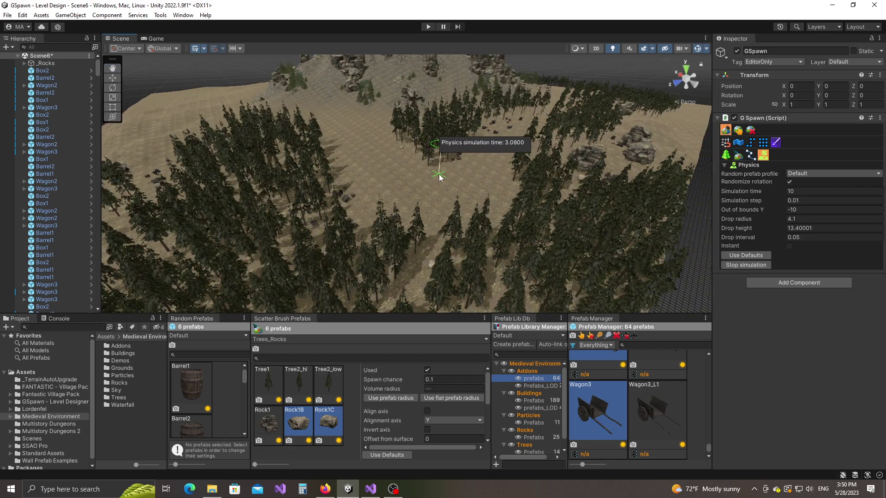